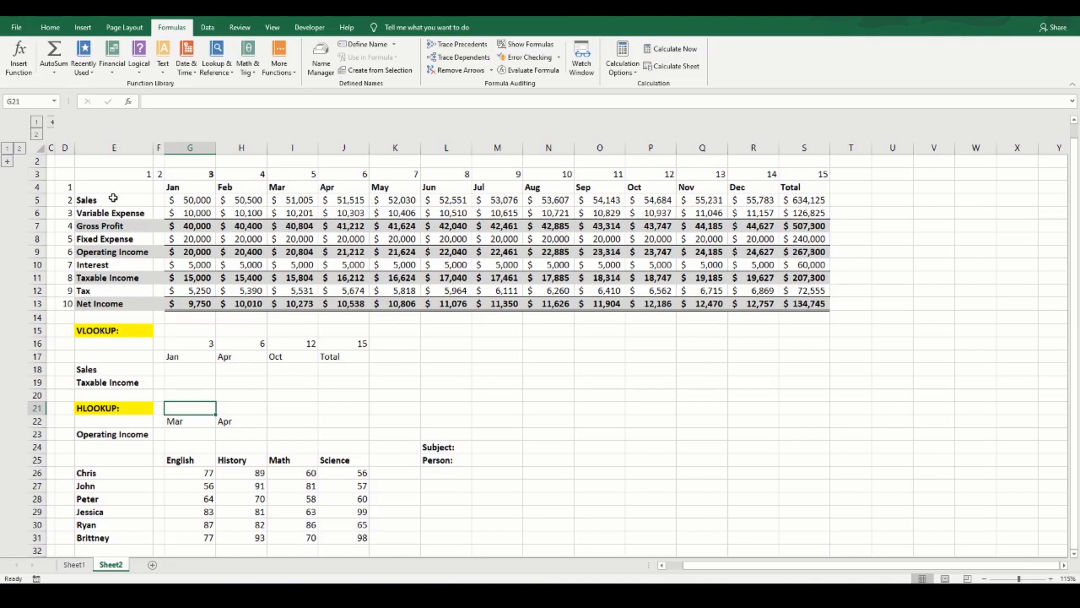
drag(113, 192, 808, 304)
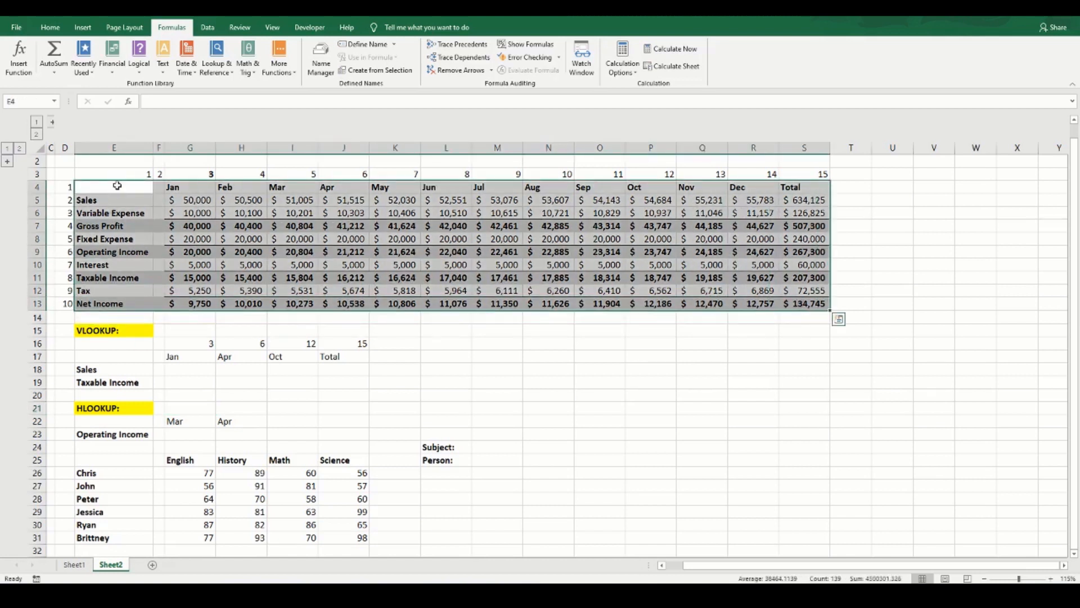
click(109, 267)
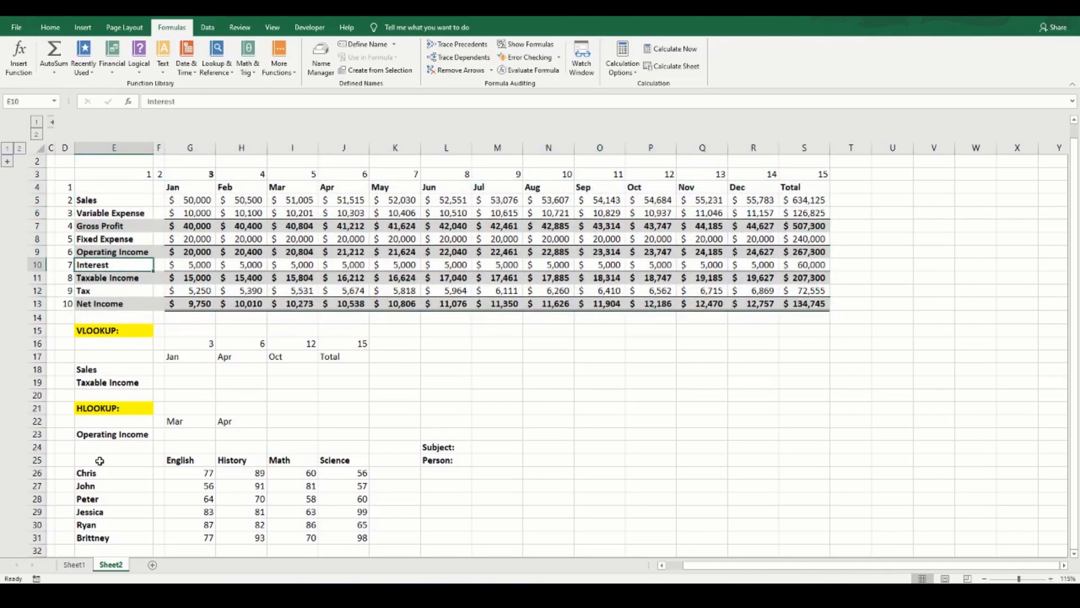
drag(106, 461, 357, 533)
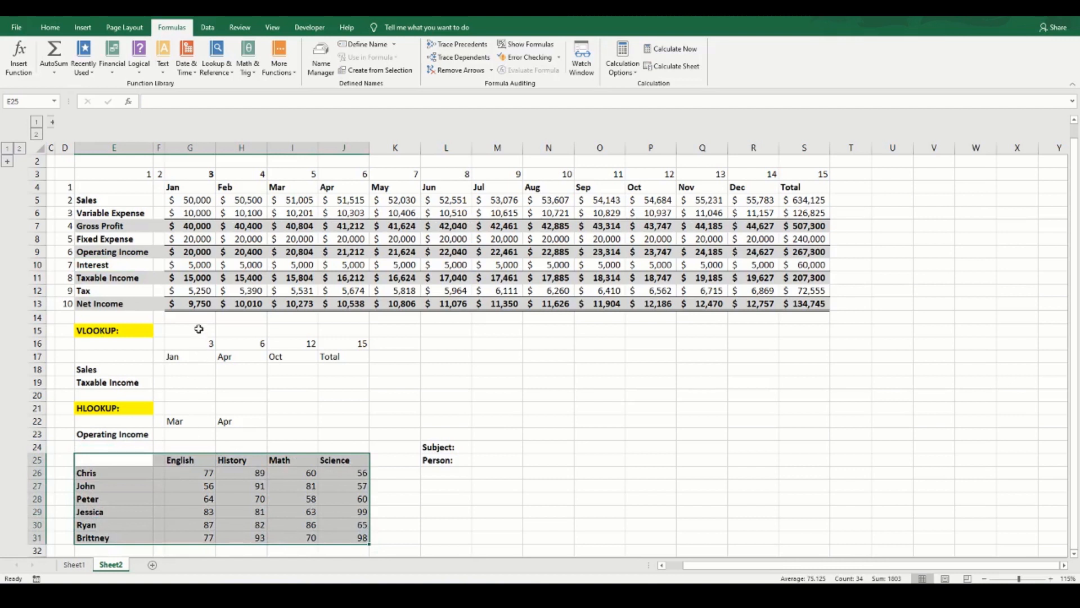
Step: Insert a VLOOKUP function in cell G15 with "Taxable Income" as the lookup value
click(198, 330)
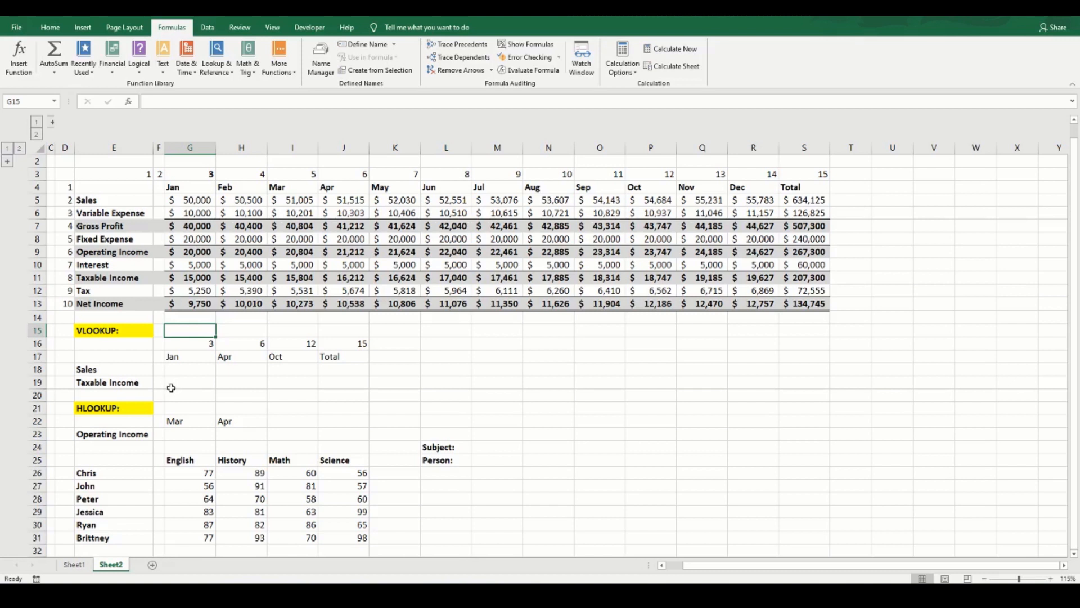
click(65, 28)
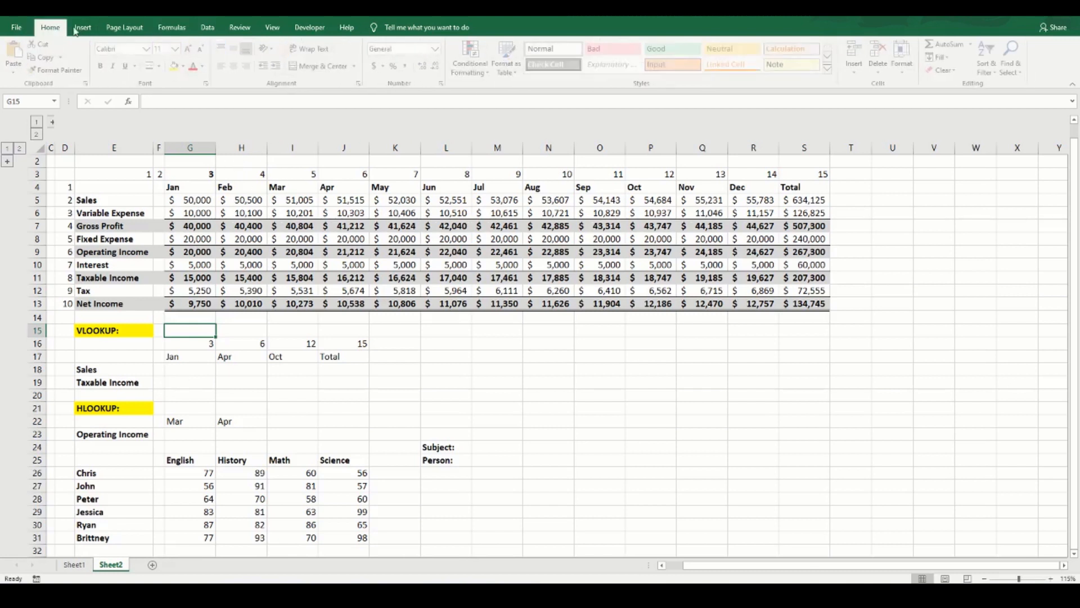
click(175, 28)
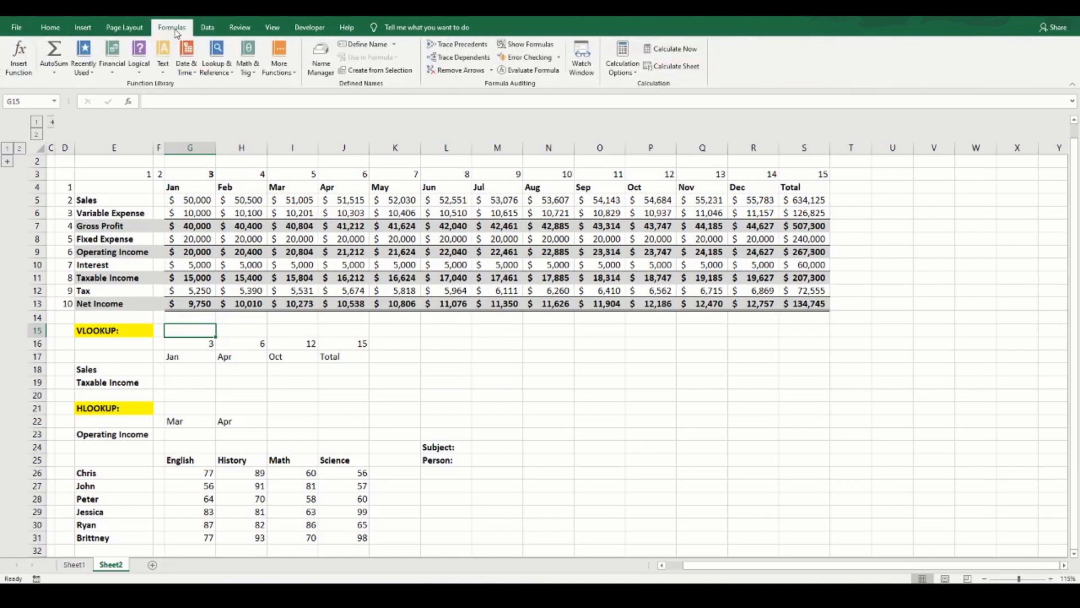
click(227, 74)
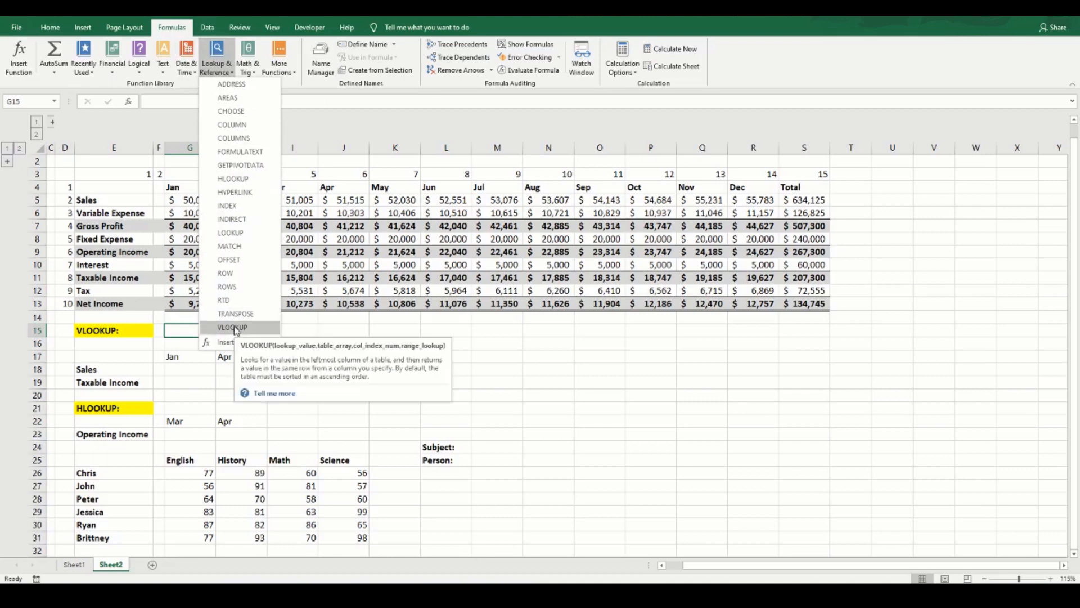
click(251, 328)
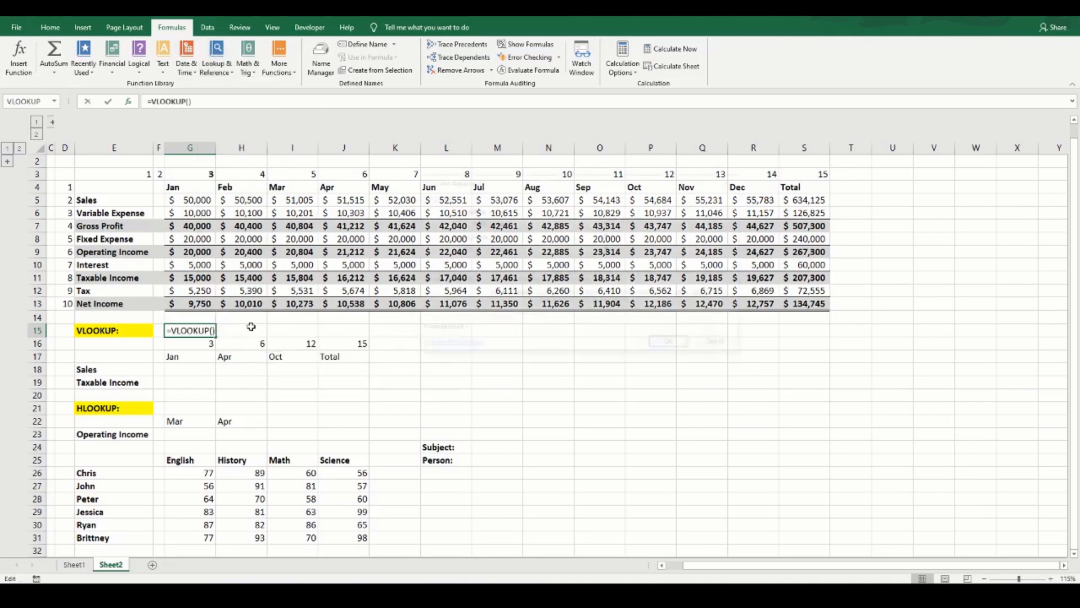
click(527, 212)
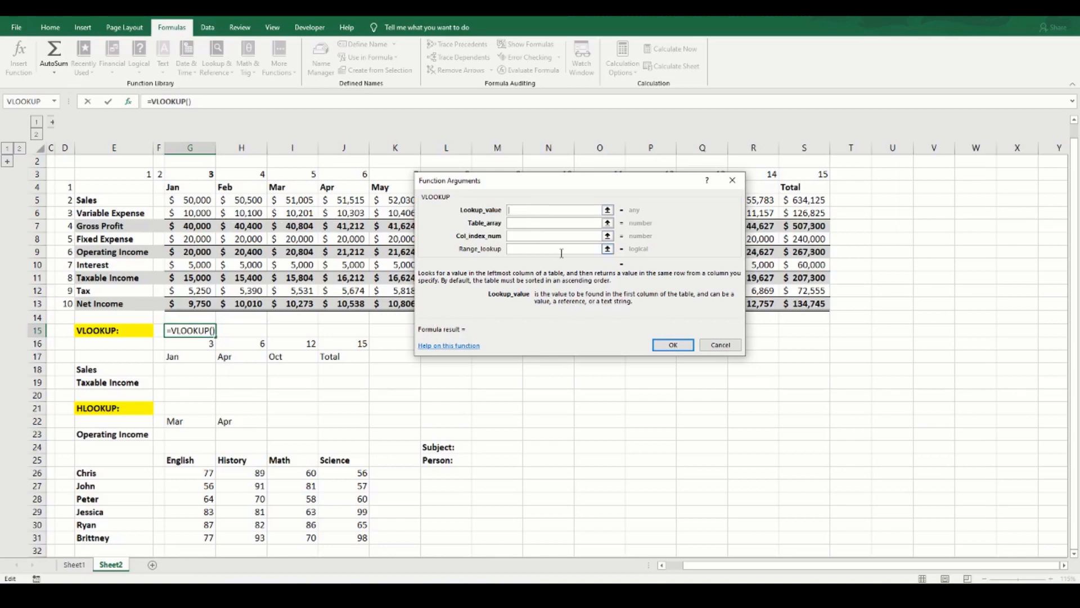
text("Taxable Inco)
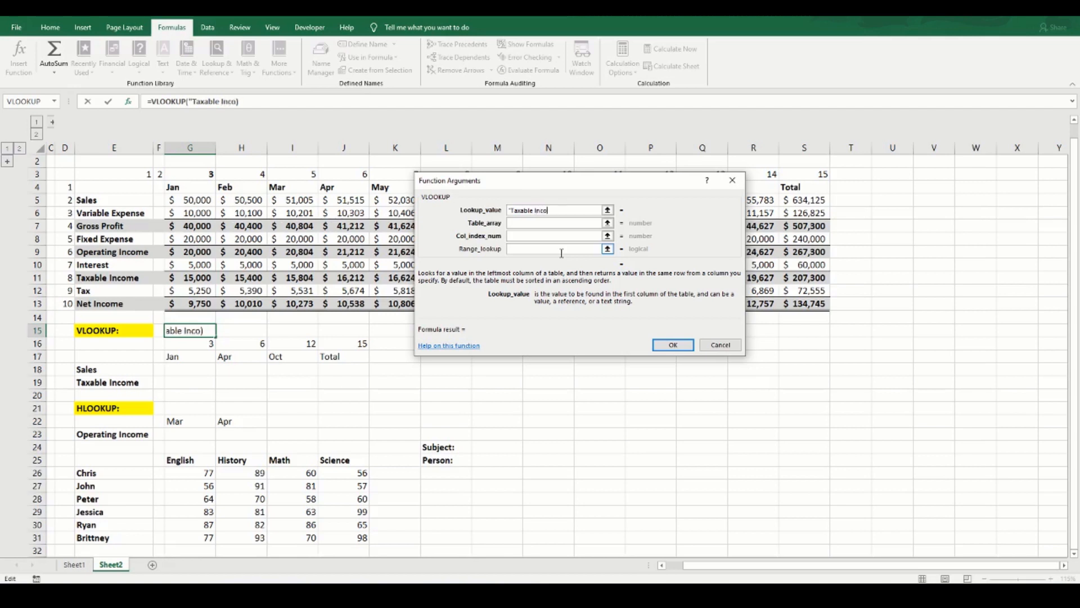
text(me")
Step: Set the VLOOKUP table array to the income statement range as the absolute reference $E$4:$S$13
click(532, 223)
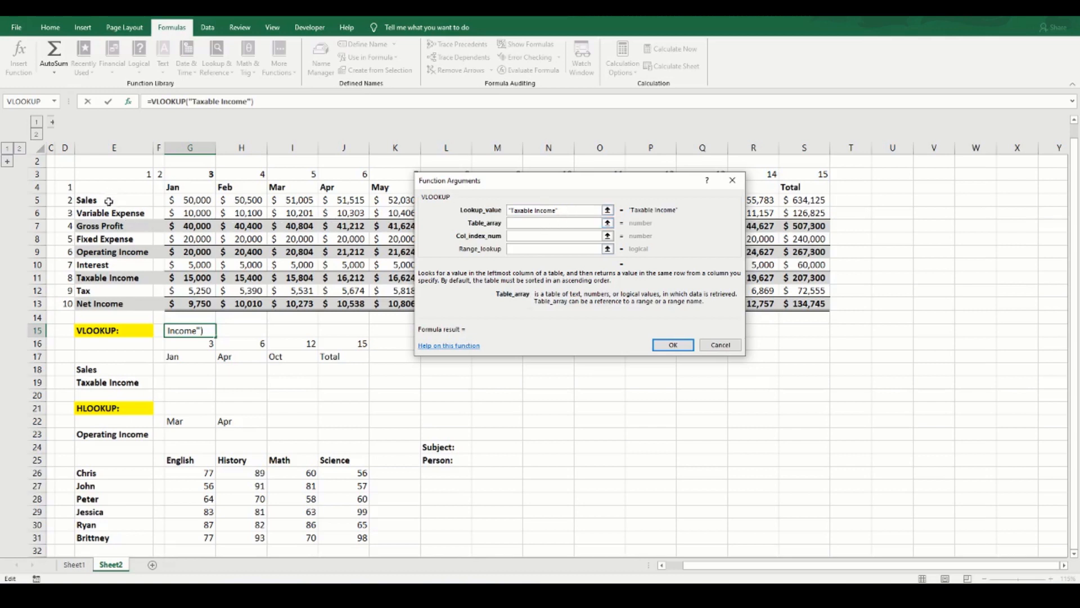
drag(107, 188, 810, 304)
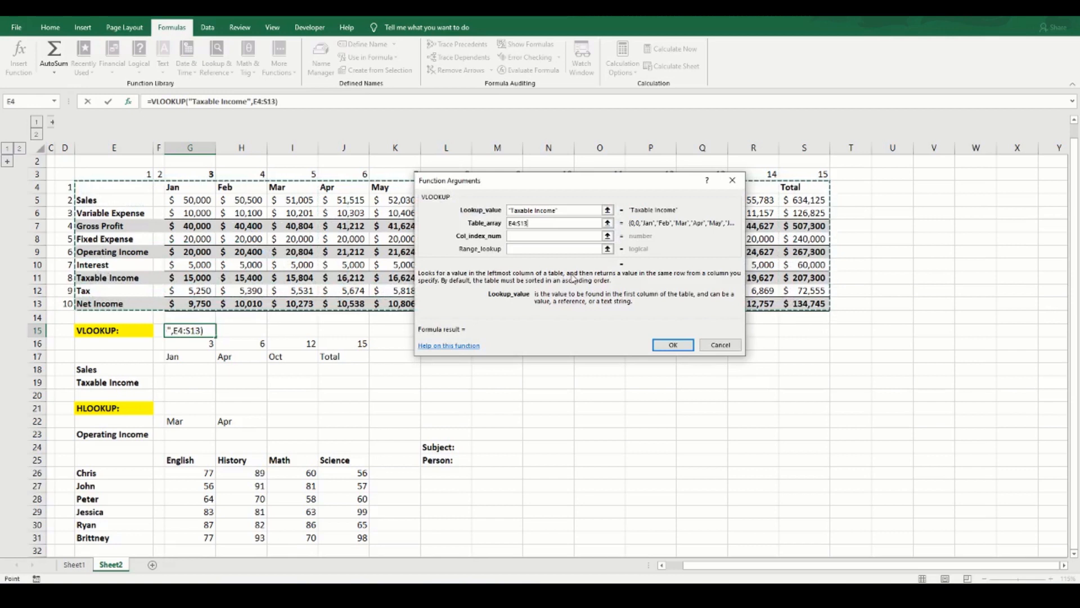
key(F4)
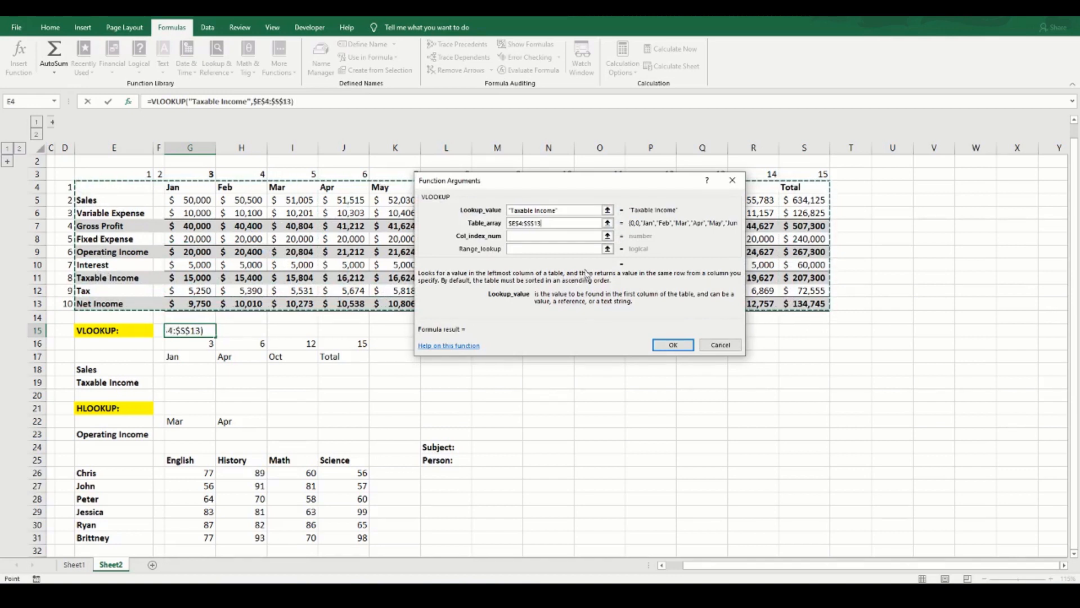
click(528, 237)
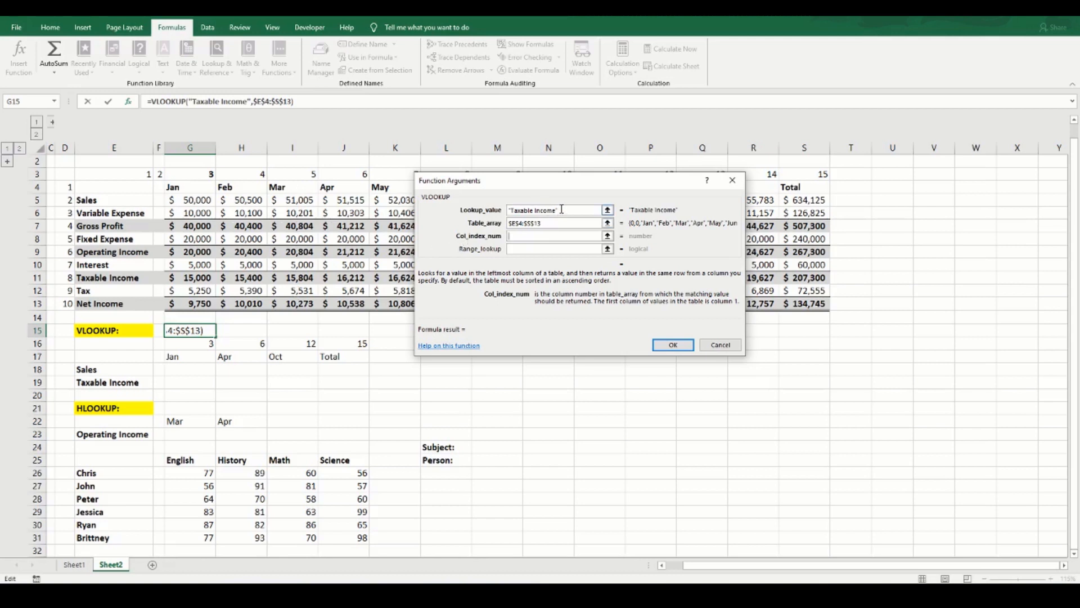
drag(561, 209, 508, 210)
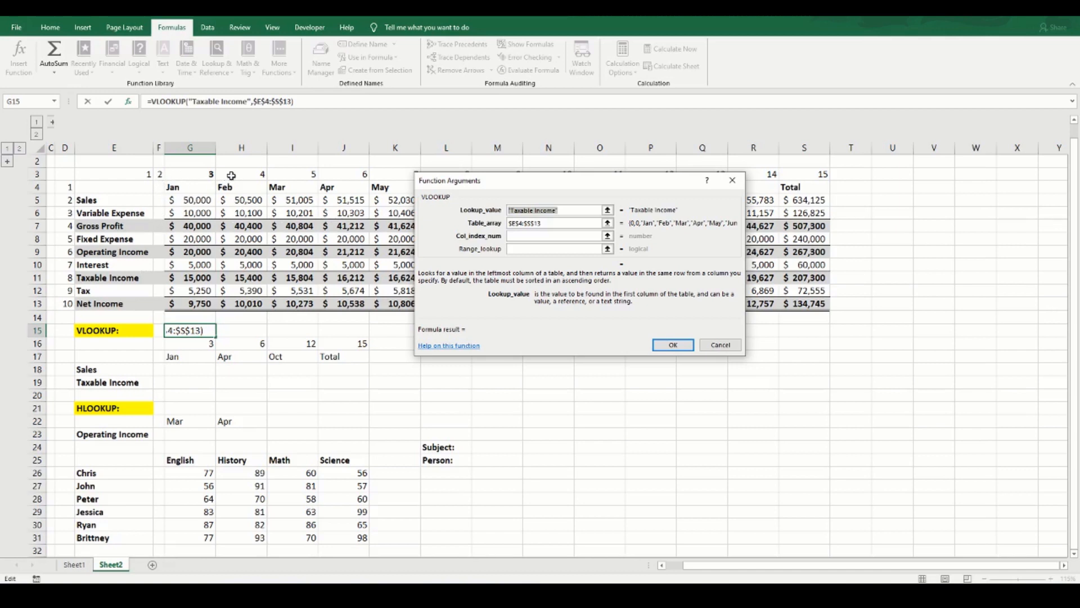
Step: Set the column index to 5 and the range lookup to false, and complete the VLOOKUP formula
click(523, 235)
text(5)
key(Tab)
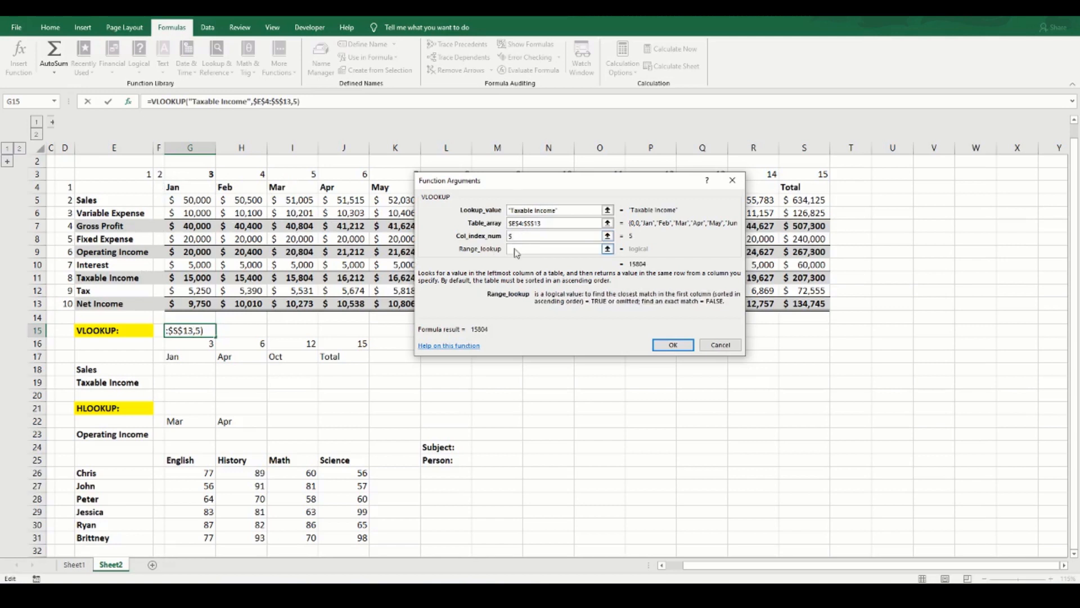
text(false)
click(673, 347)
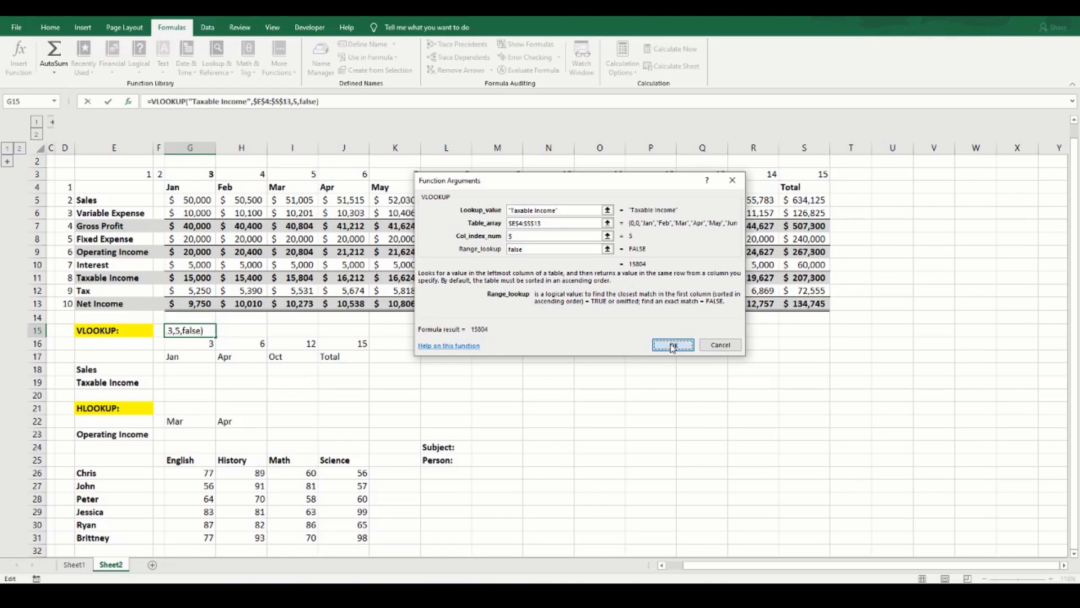
click(673, 346)
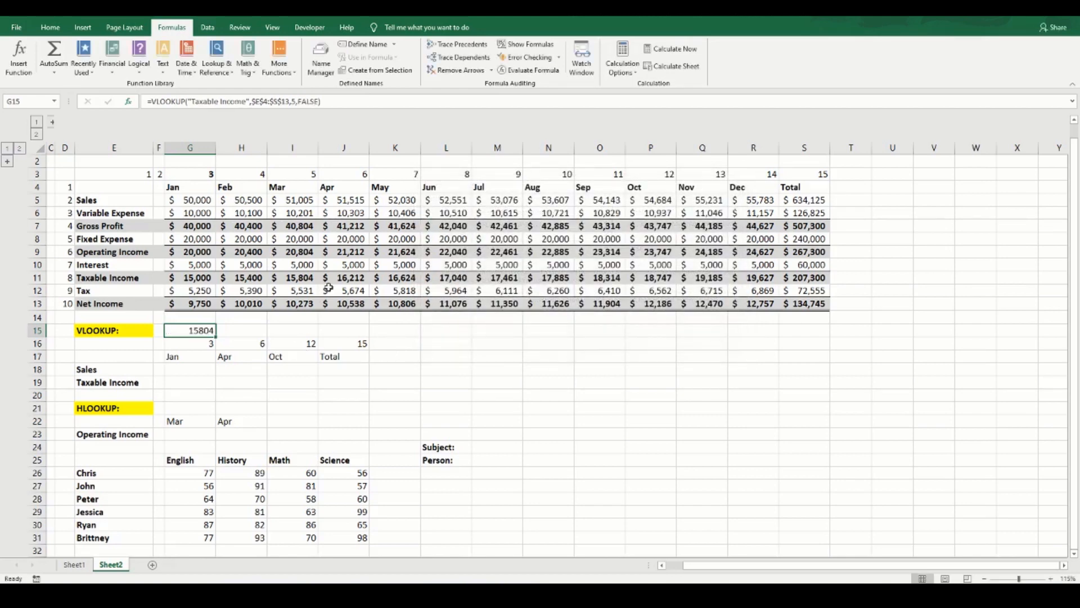
Step: Compare the lookup result in G15 with March's Taxable Income in cell I11
click(309, 280)
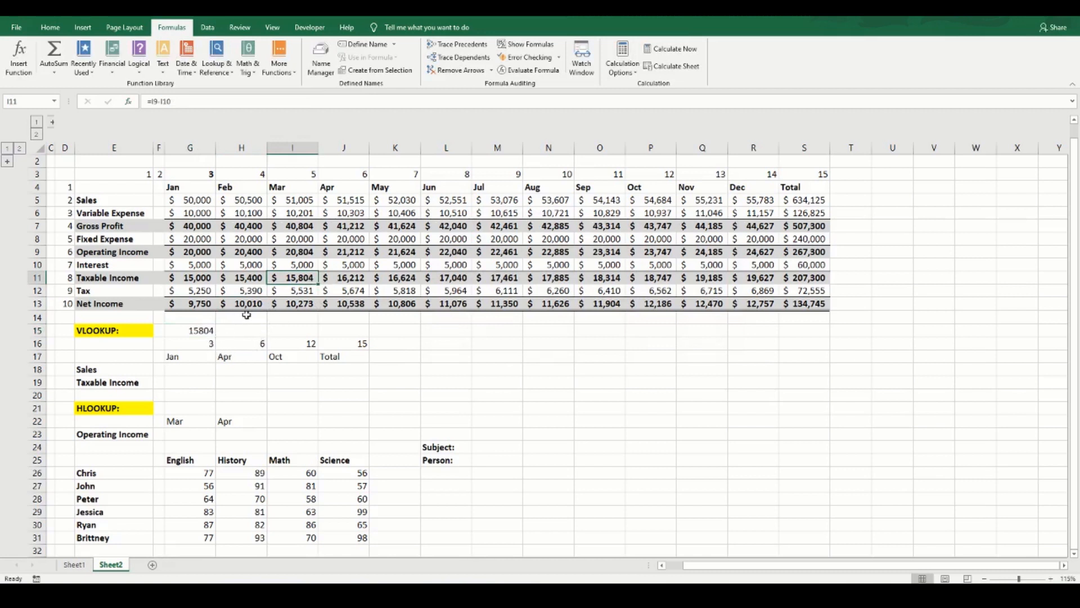
click(207, 331)
click(289, 279)
Step: Copy the VLOOKUP formula text from G15 into cell G18, the Sales row under Jan
click(208, 331)
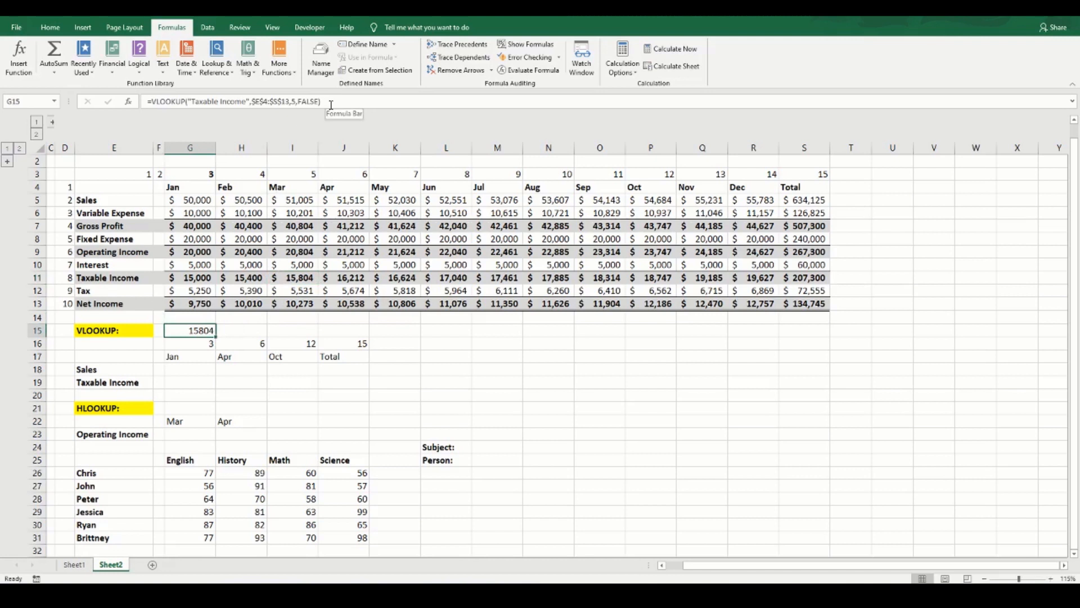
drag(331, 103, 143, 100)
key(ctrl+c)
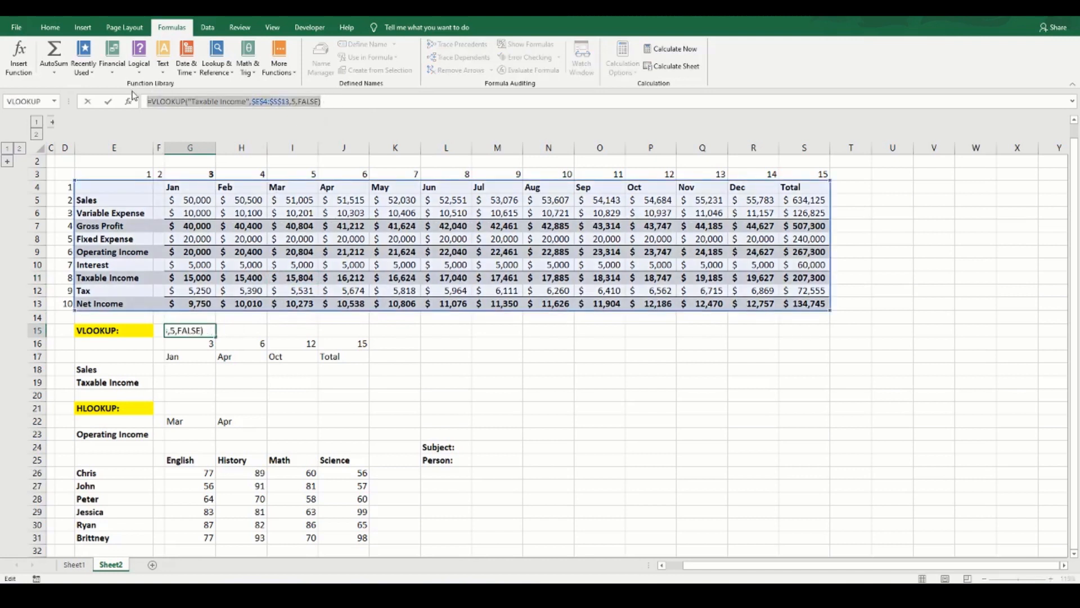
key(Escape)
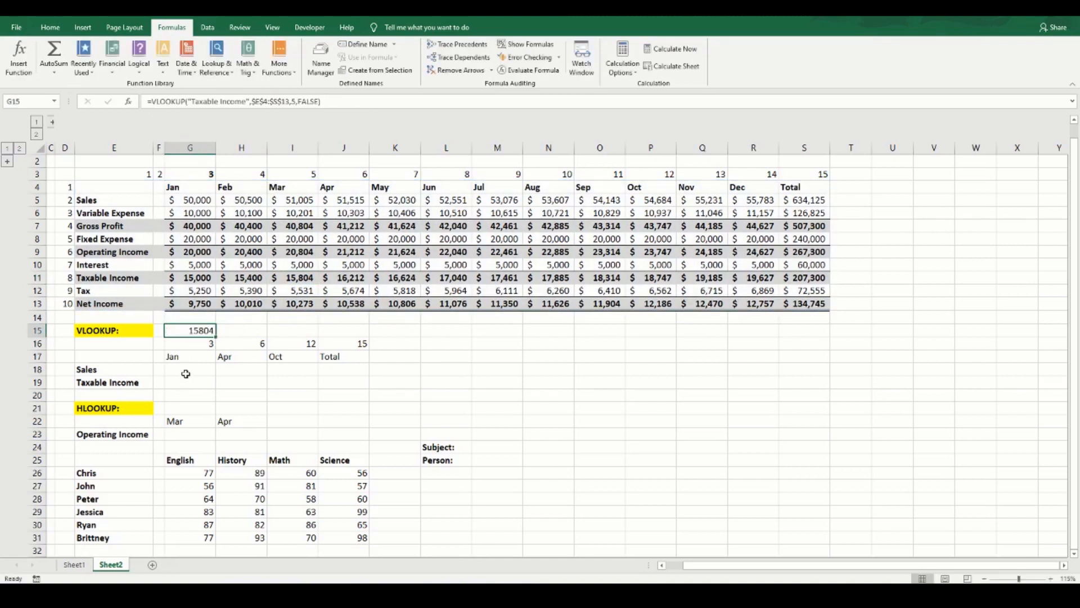
click(185, 374)
click(185, 100)
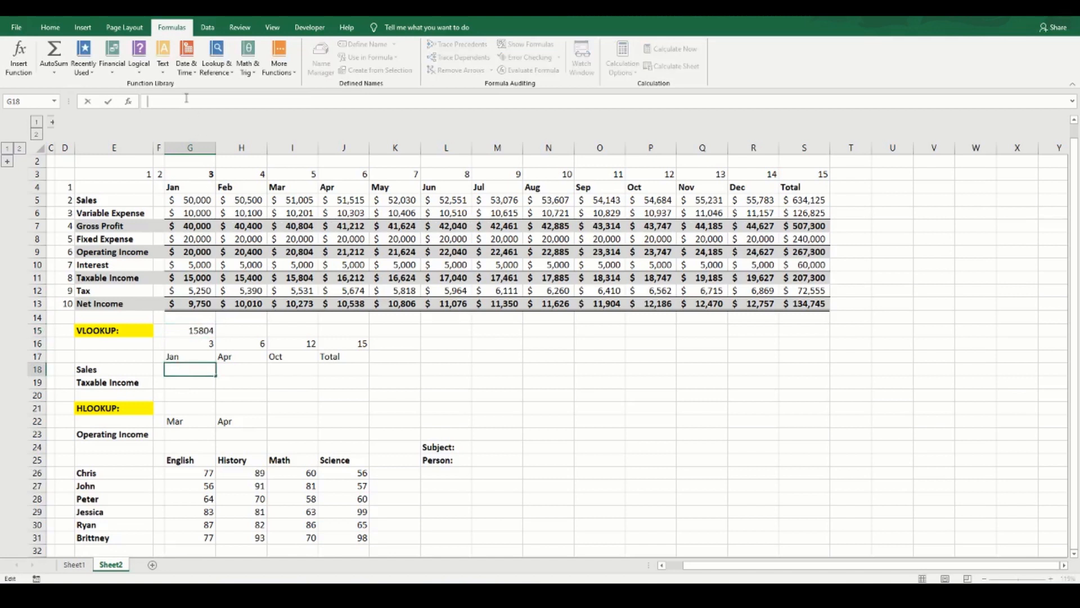
key(ctrl+v)
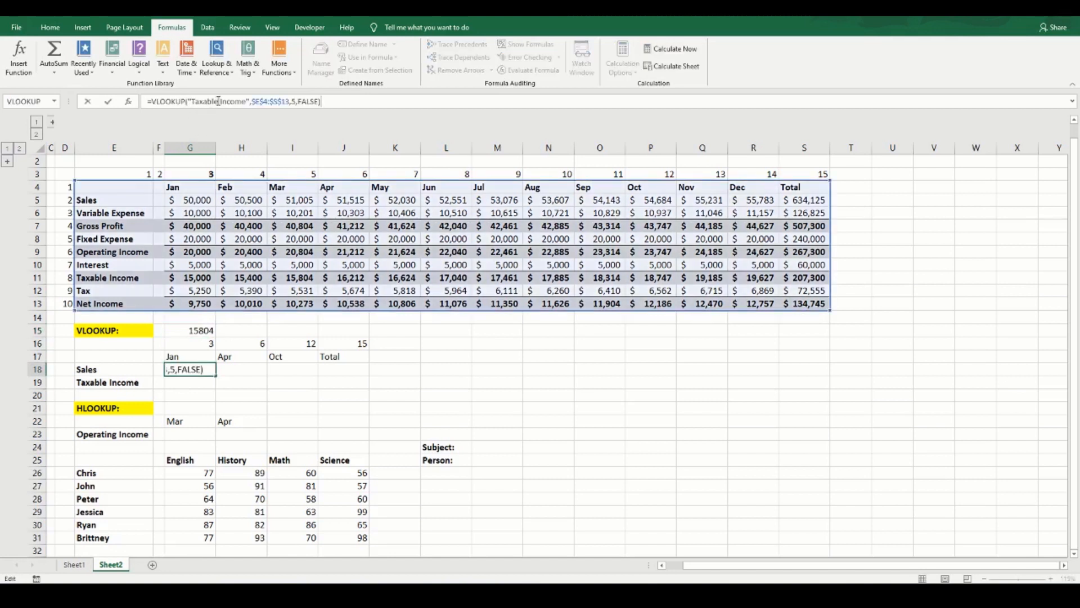
Step: Replace the "Taxable Income" lookup value in G18's formula with the column-locked reference $E18
drag(251, 100, 195, 101)
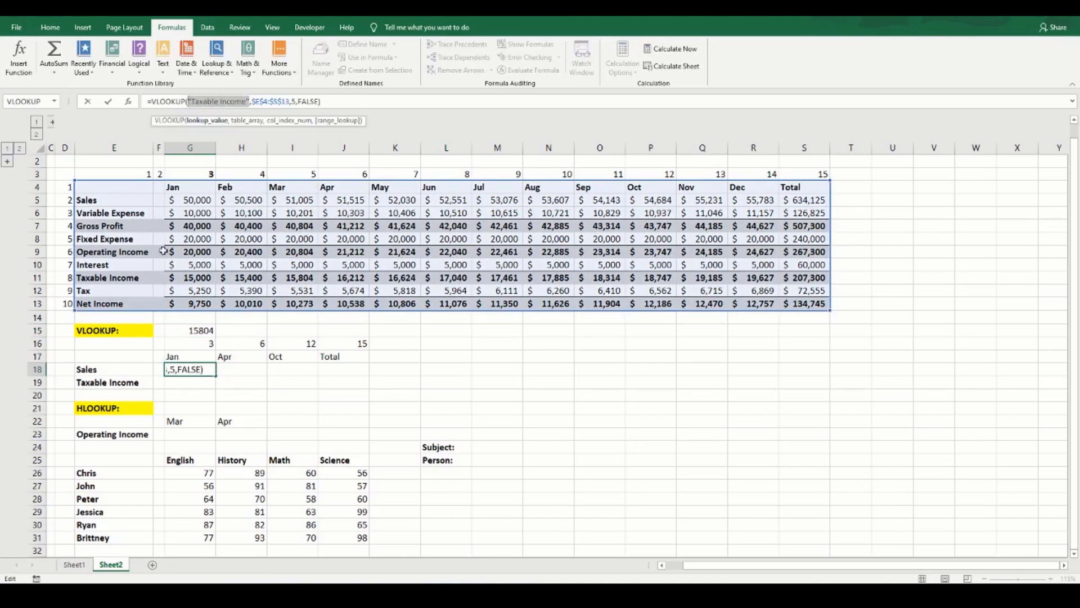
click(112, 371)
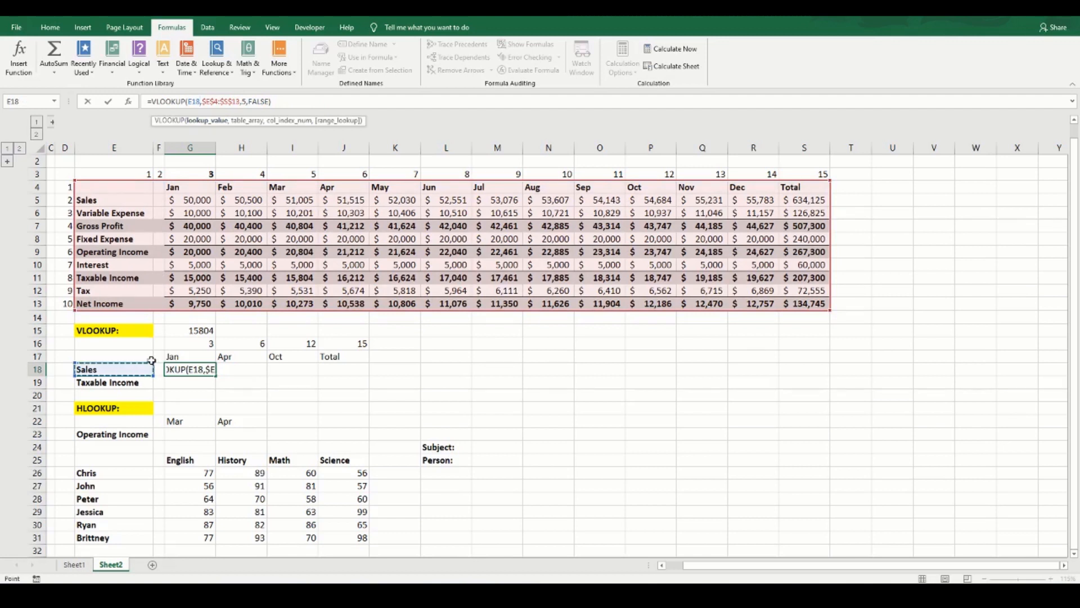
key(F4)
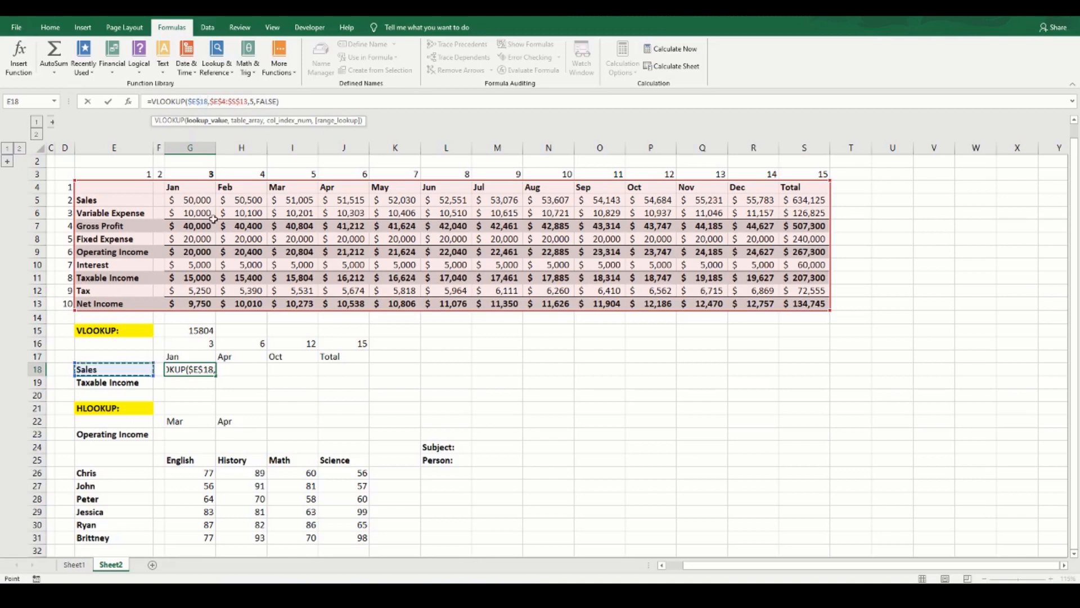
key(F4)
key(F4)
drag(188, 102, 199, 103)
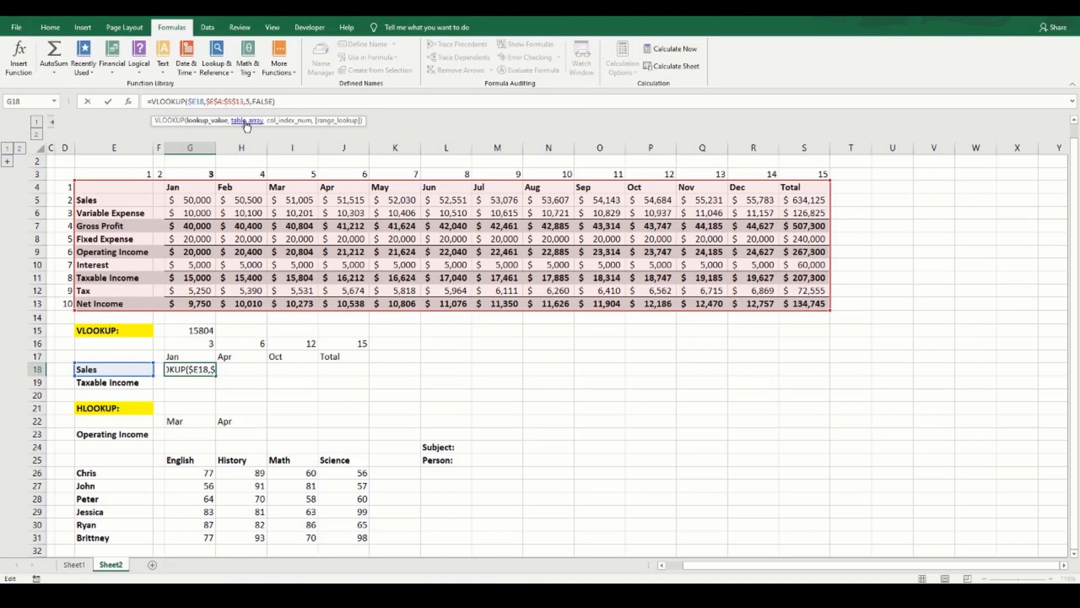
Step: Replace the column index in G18's formula with the row-locked reference G$16 and enter the formula
double_click(226, 103)
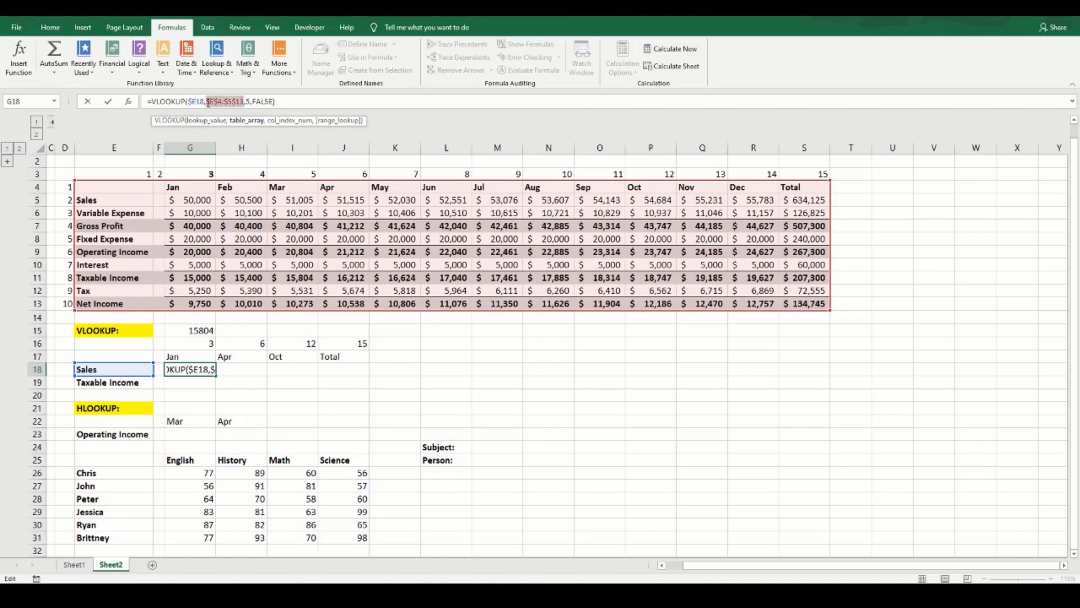
click(249, 102)
double_click(249, 101)
text(5)
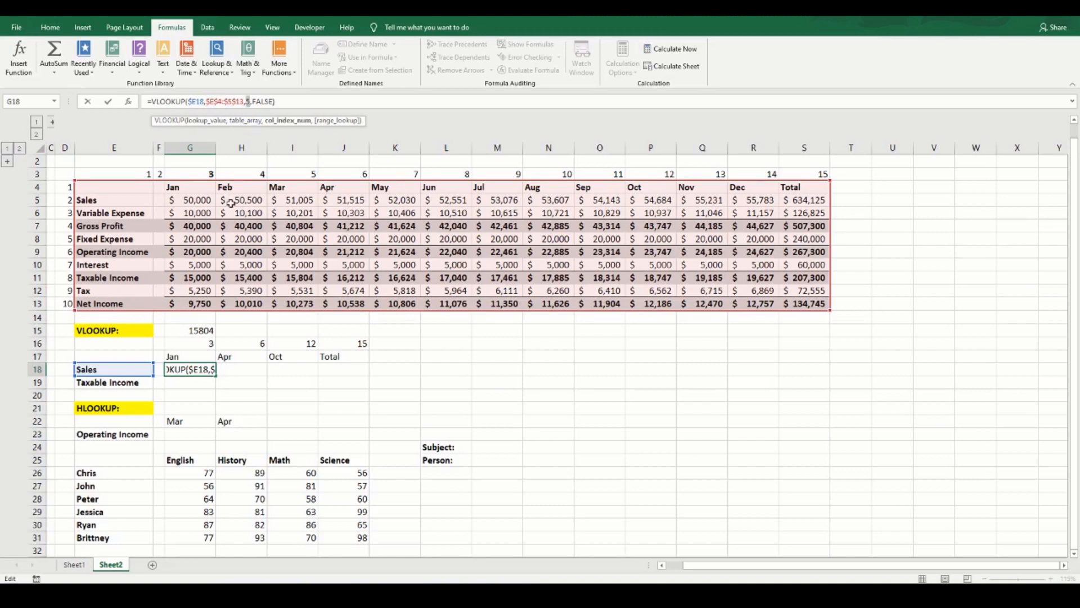
click(208, 343)
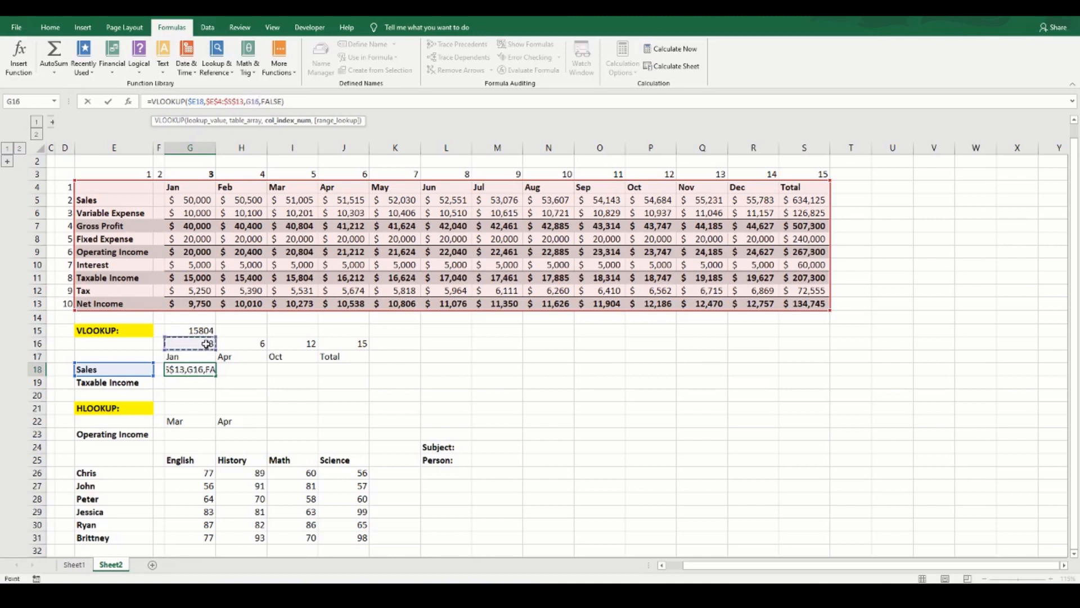
key(F4)
key(F4)
key(ctrl+Return)
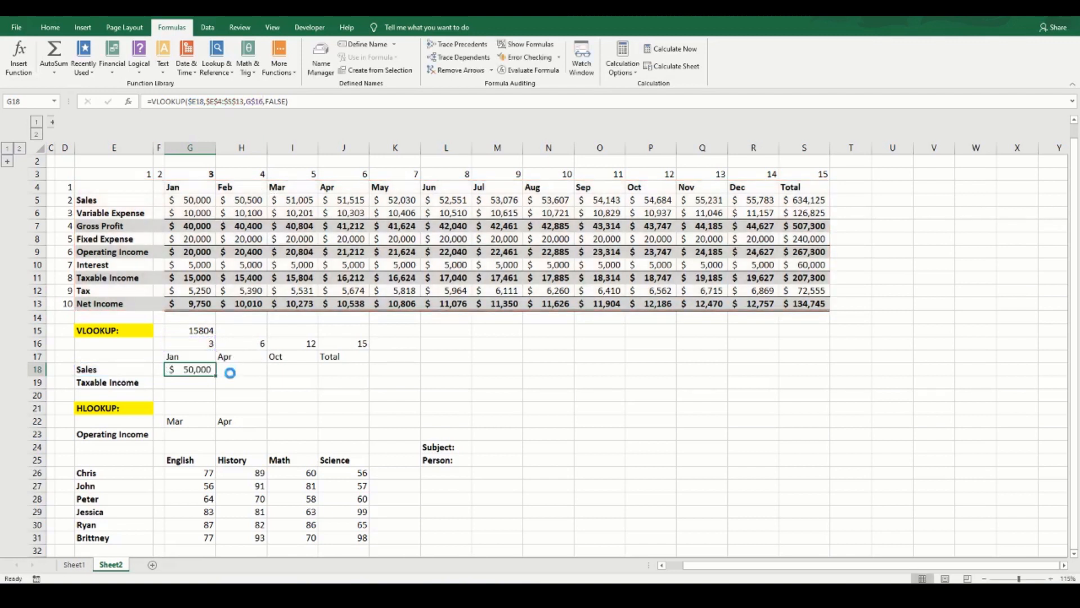
Step: Copy the G18 formula across G18:J19 to fill Sales and Taxable Income, and check the October Sales lookup
key(ctrl+c)
drag(193, 369, 338, 378)
key(ctrl+v)
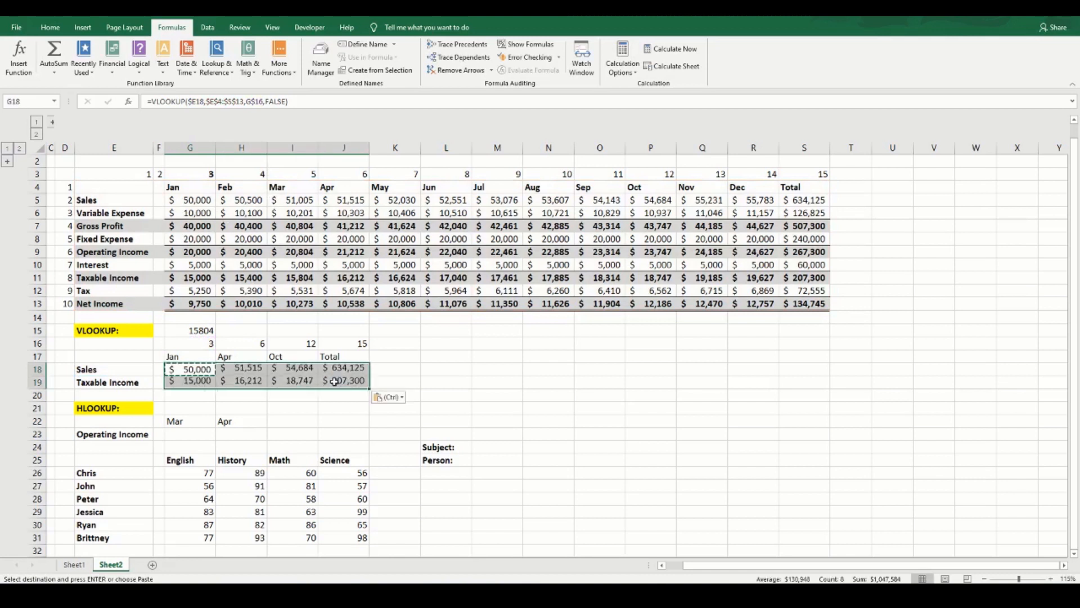
click(284, 370)
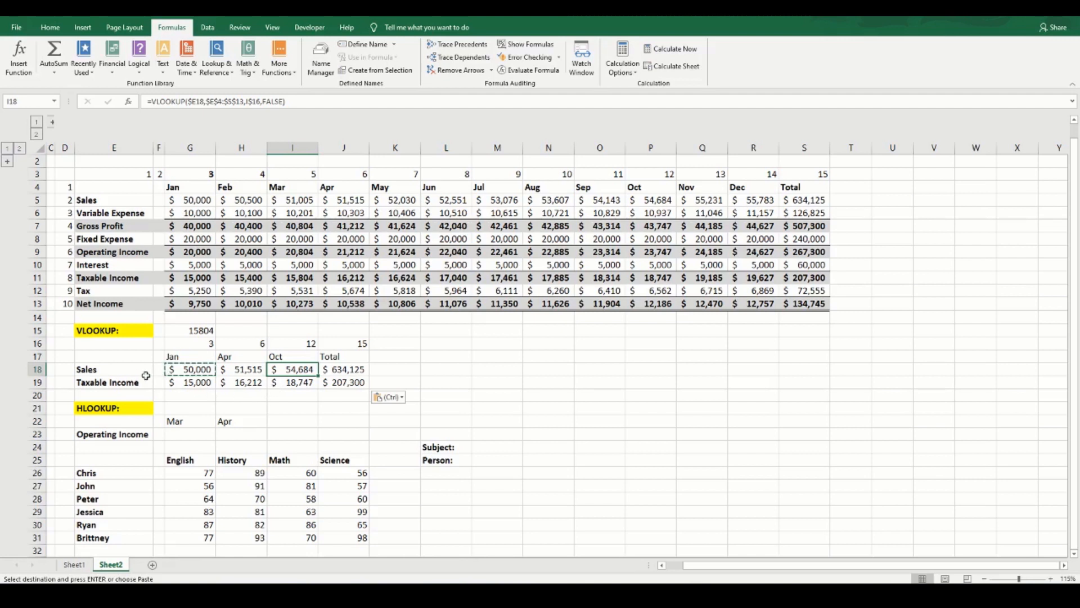
click(111, 372)
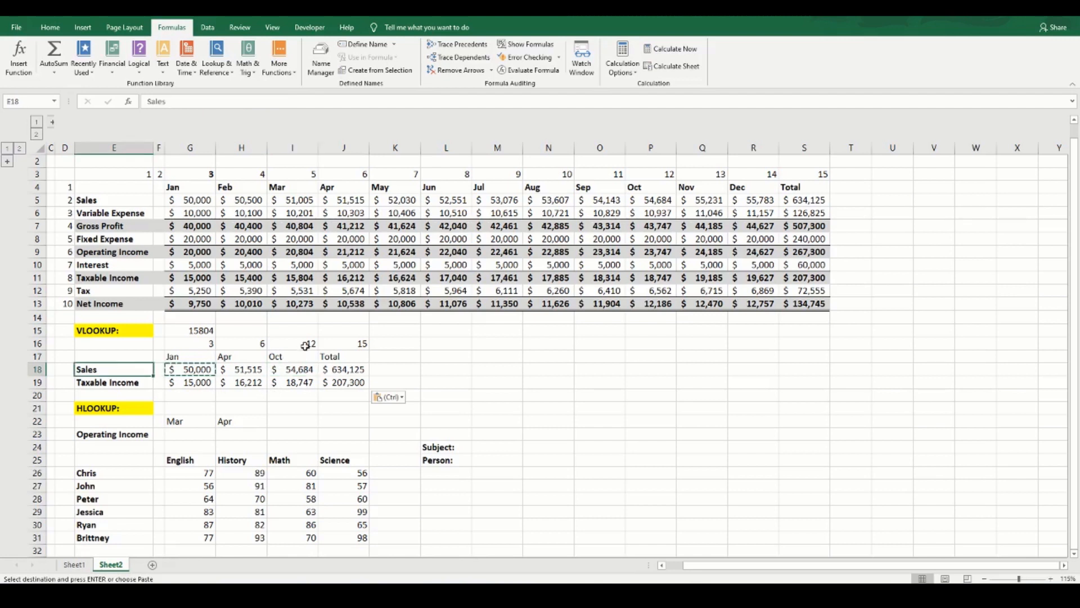
Step: Compare the October Sales lookup in I18 with the income statement's October Sales cell and review the results in G18:J19
click(304, 346)
click(304, 368)
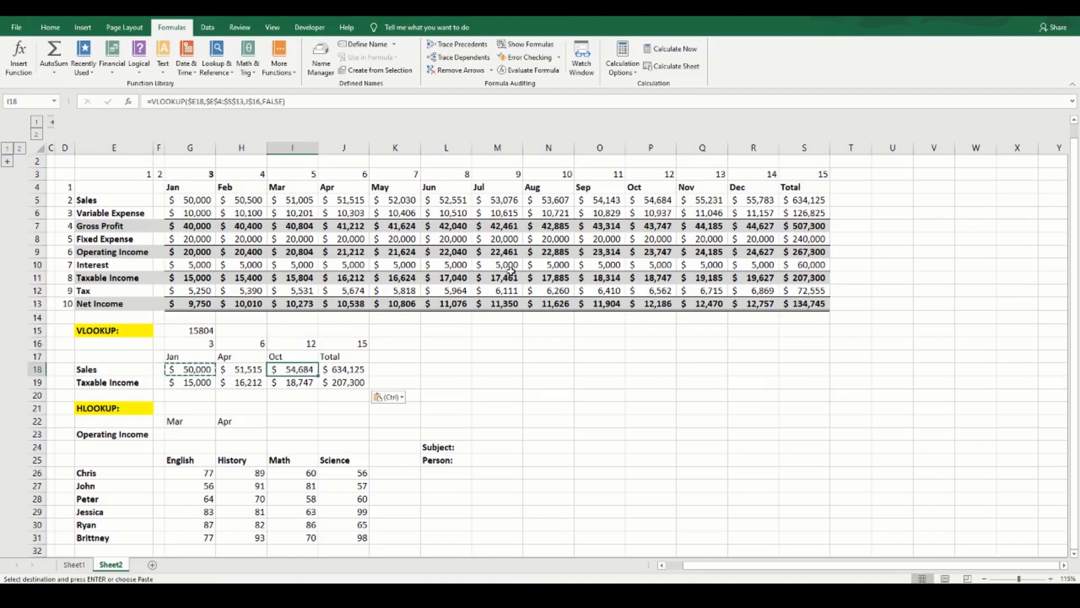
click(653, 202)
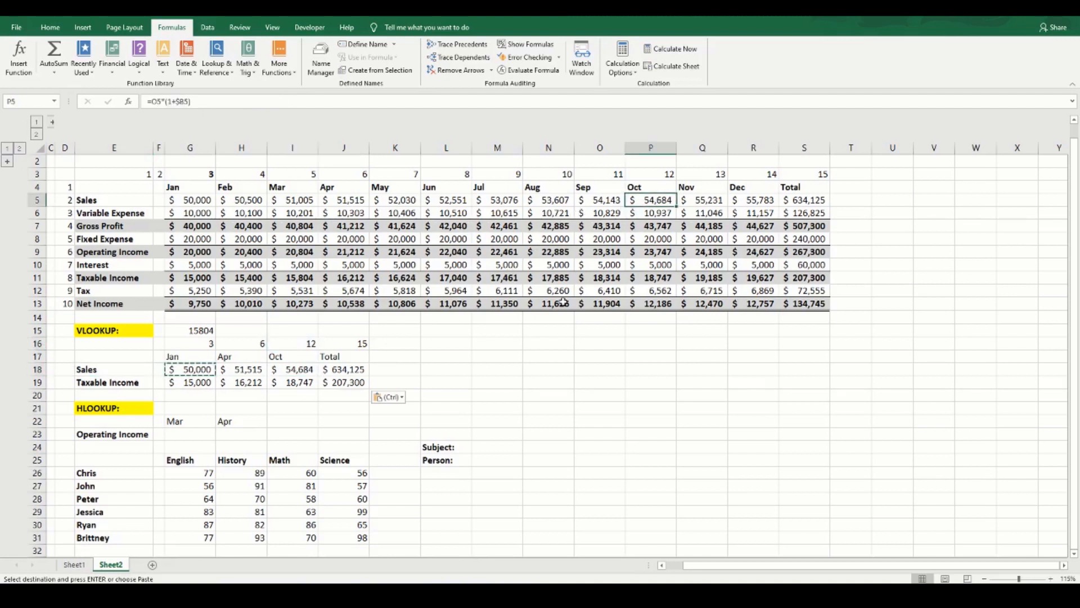
click(302, 371)
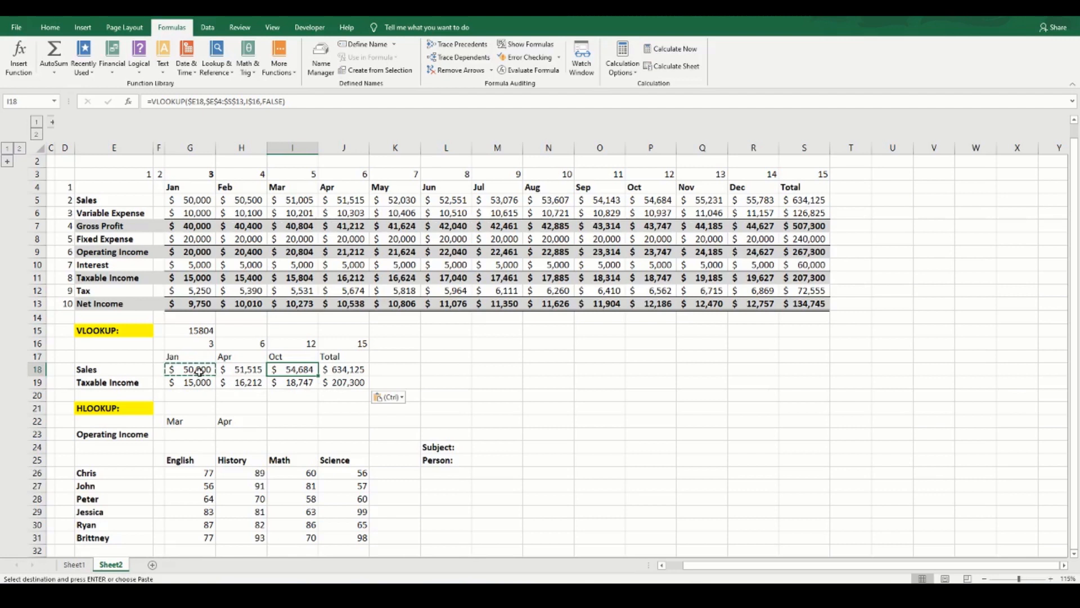
drag(199, 371, 363, 385)
click(270, 381)
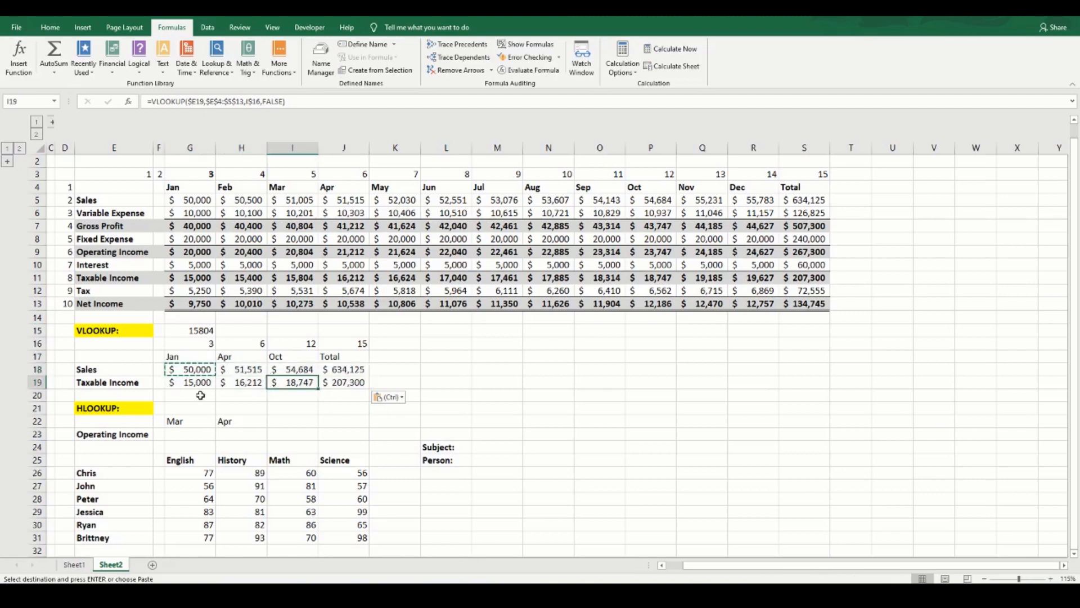
Step: Begin an HLOOKUP formula in G21 with the May header cell K4 as its lookup value
click(190, 408)
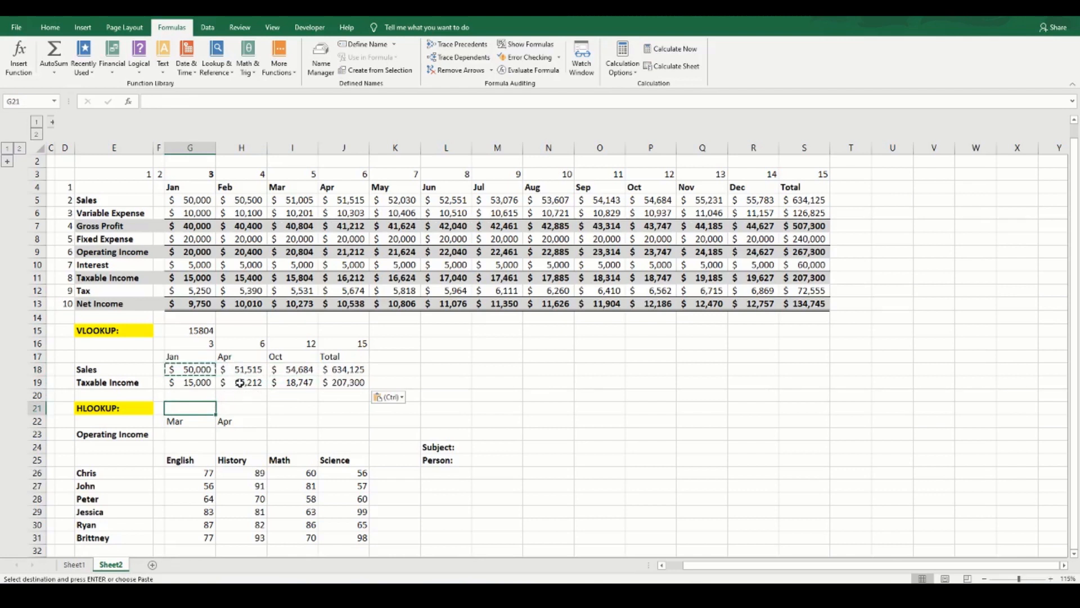
text(=h)
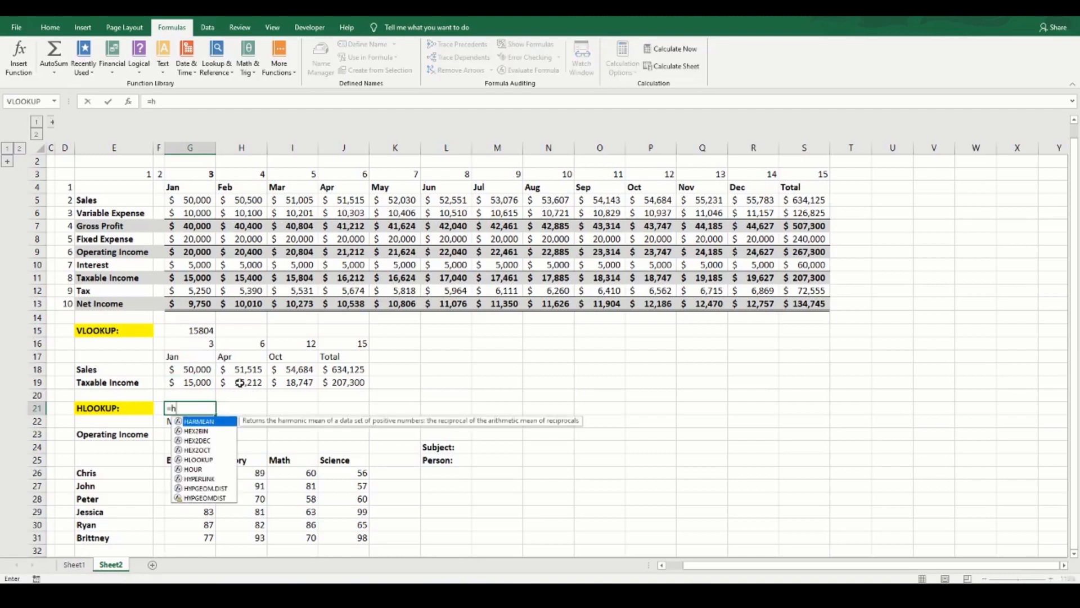
key(BackSpace)
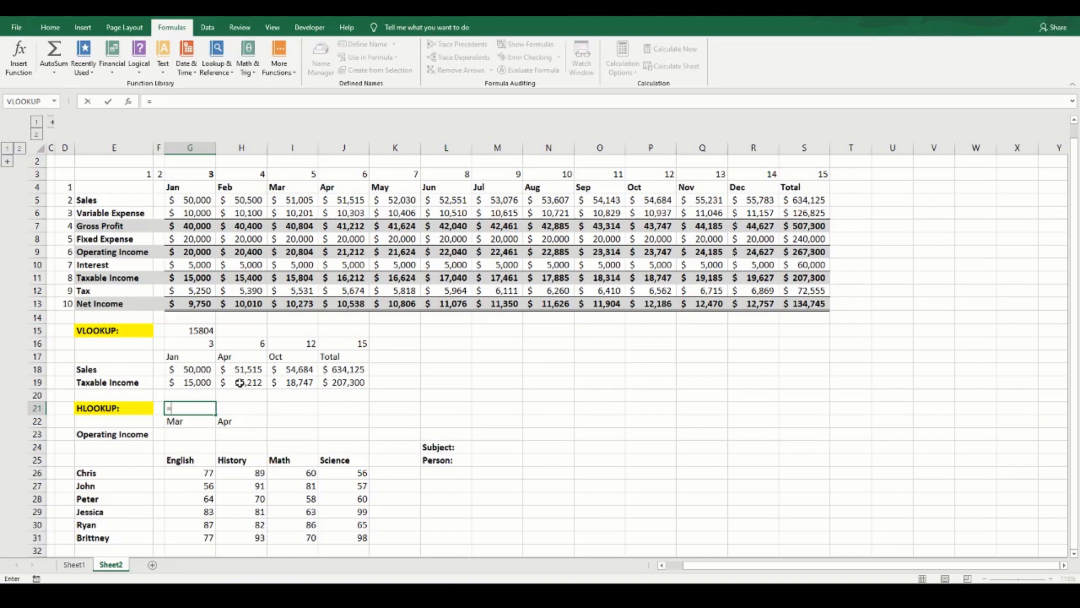
text(hl)
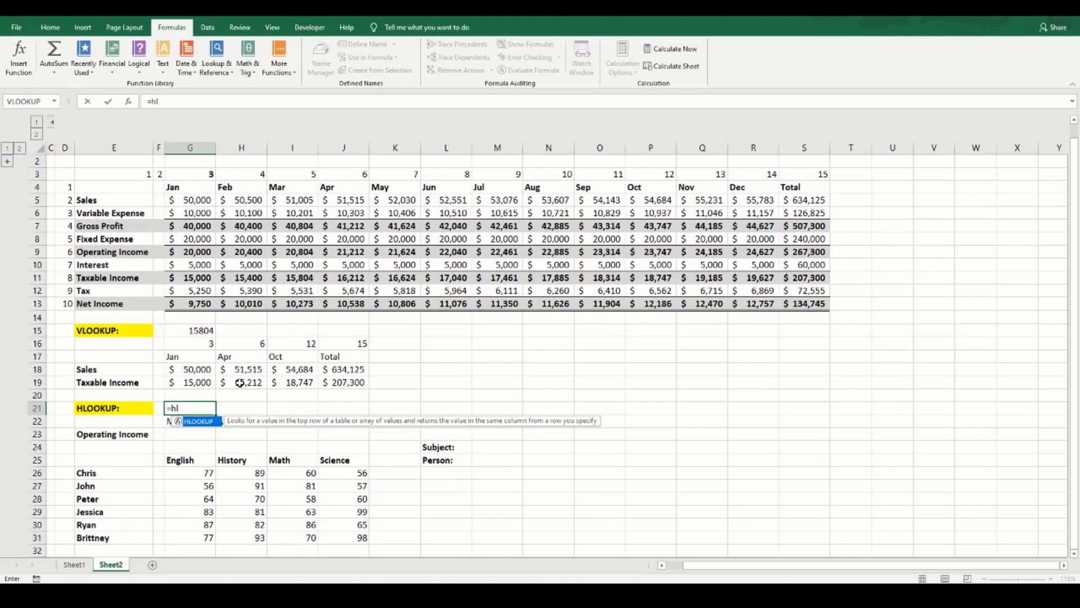
key(Tab)
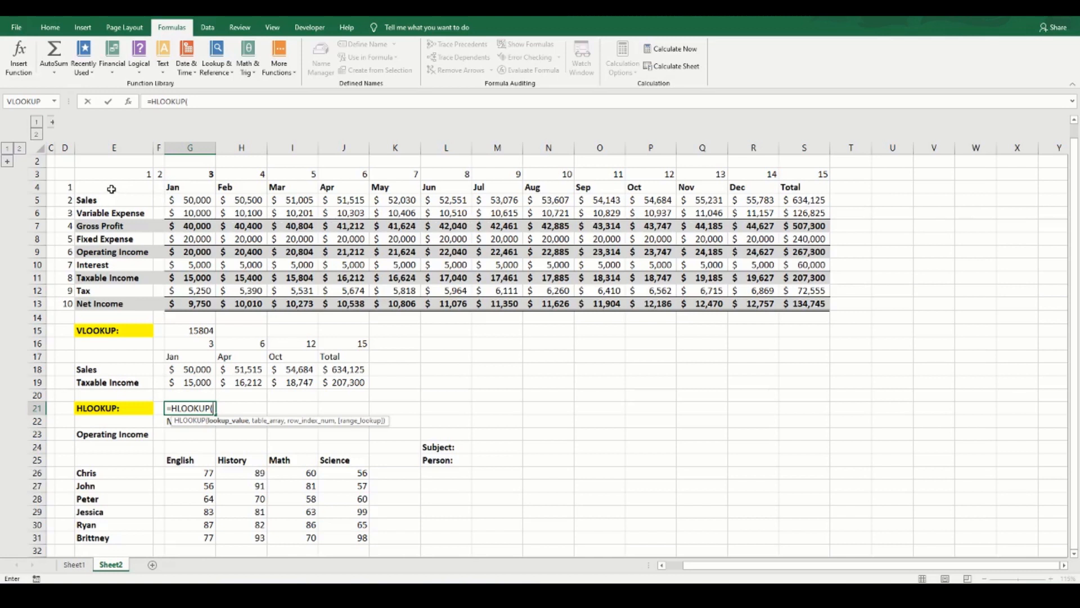
drag(113, 190, 521, 241)
click(385, 190)
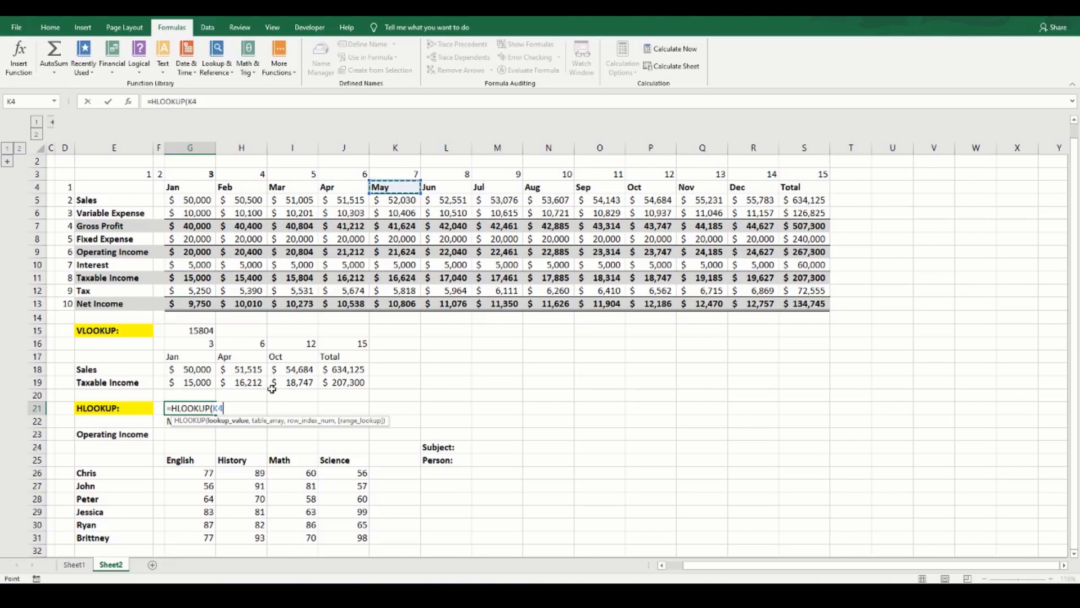
text(,)
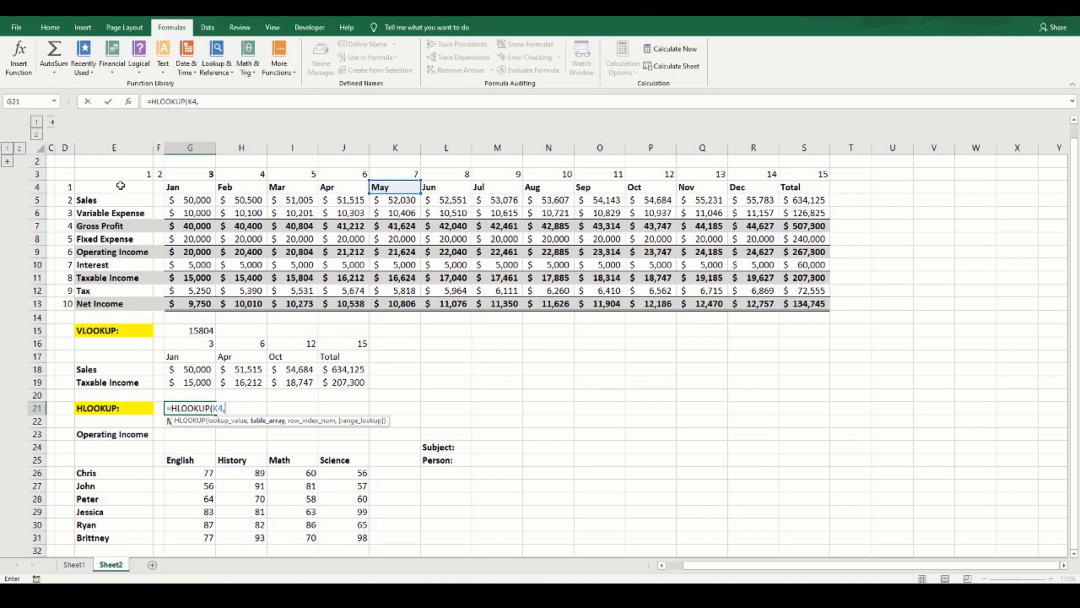
Step: Set the HLOOKUP's table array to the income statement range as the absolute reference $E$4:$S$13
drag(120, 186, 804, 306)
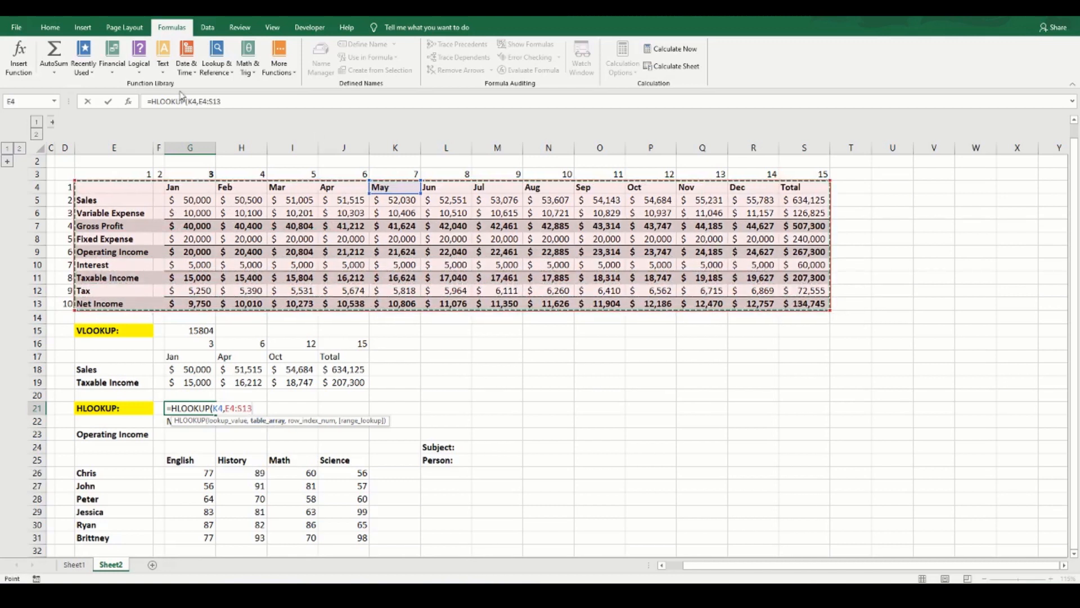
key(F4)
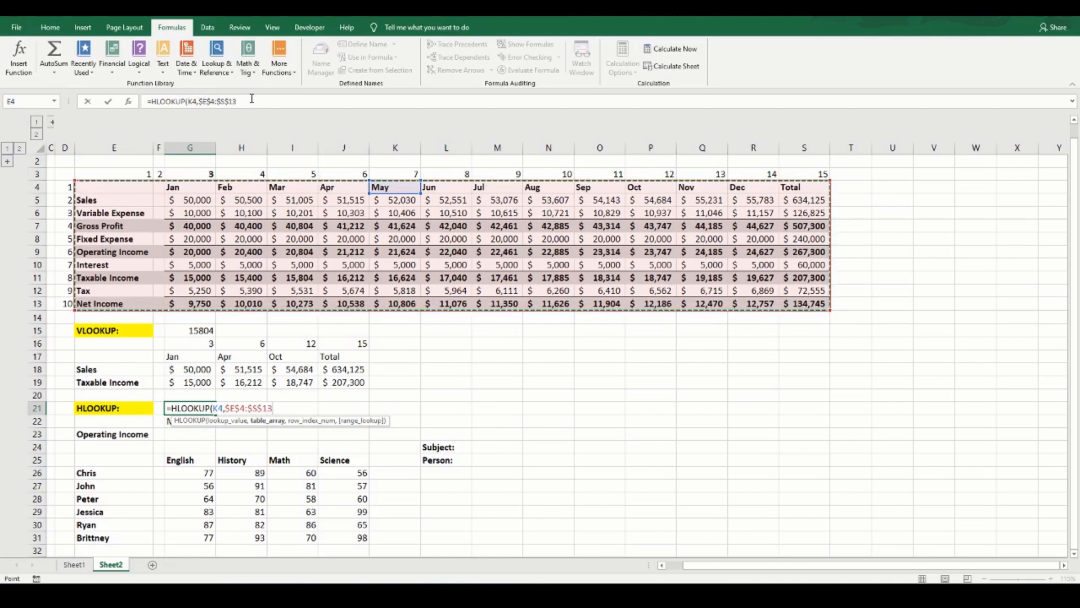
text(,)
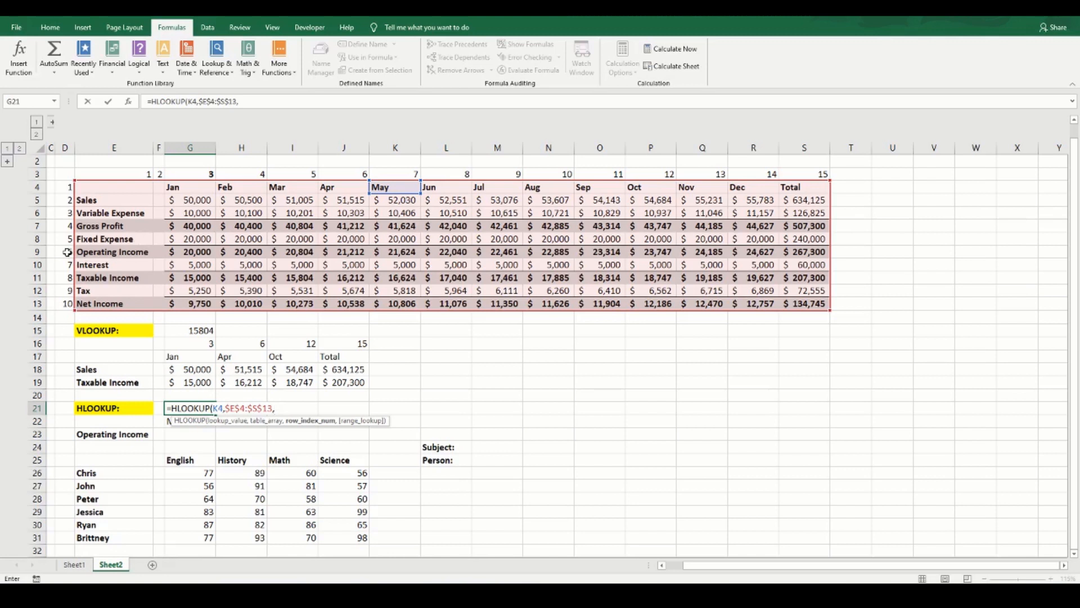
Step: Complete G21's HLOOKUP with row index 6 and exact match 0, and compare the result with May Operating Income
click(265, 106)
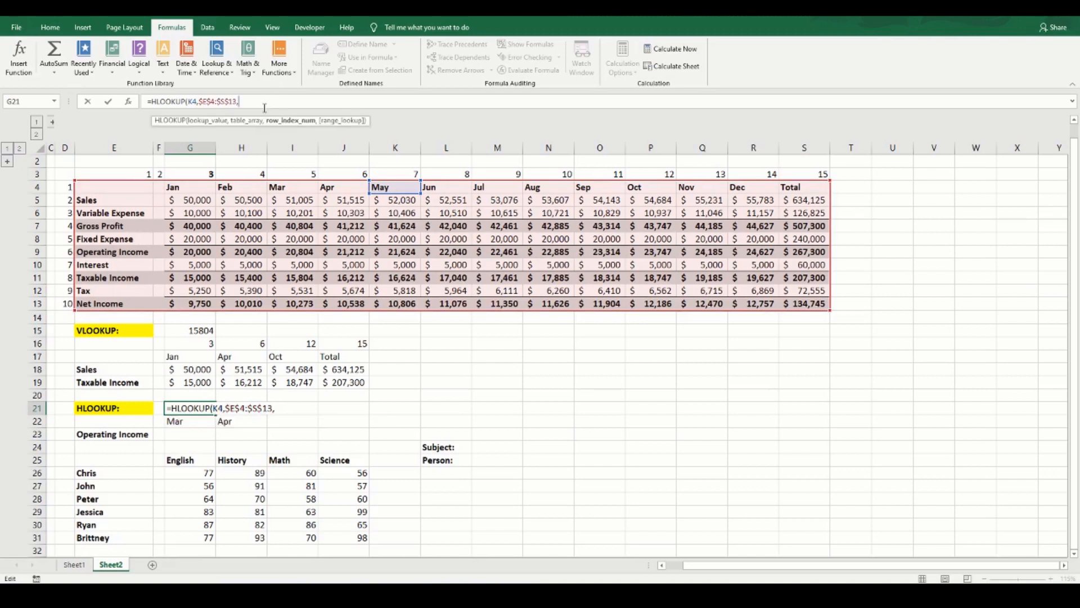
text(6,false)
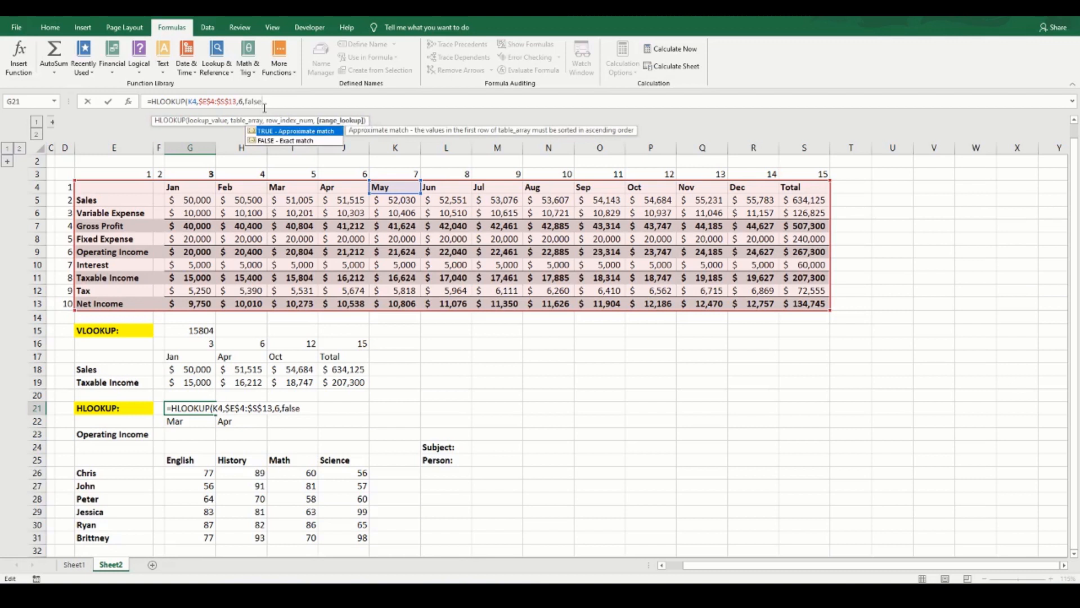
key(BackSpace)
key(BackSpace)
key(BackSpace)
key(BackSpace)
key(BackSpace)
text(0))
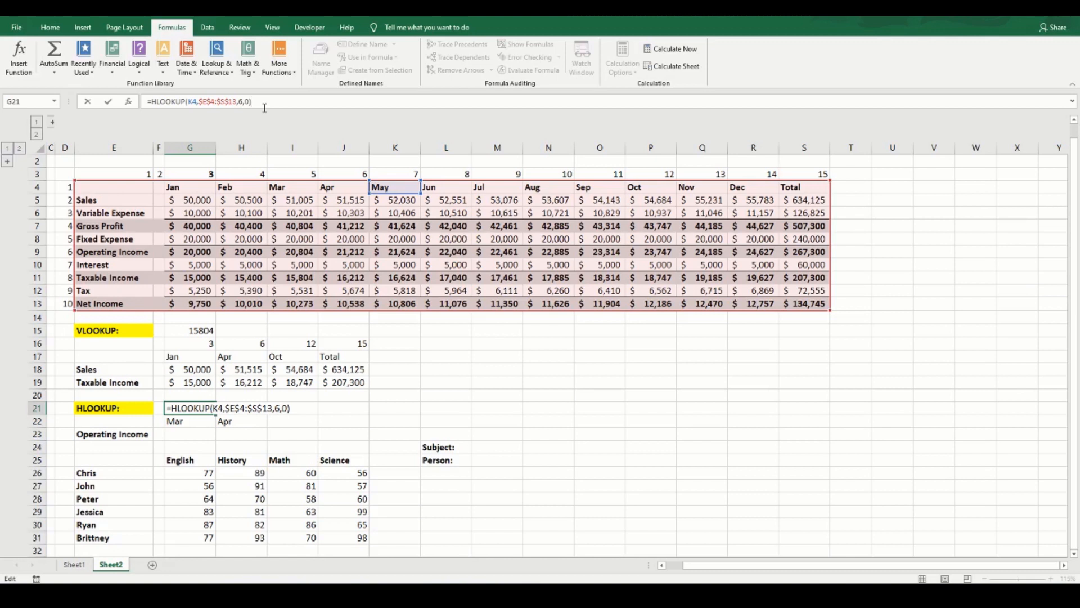
key(ctrl+Return)
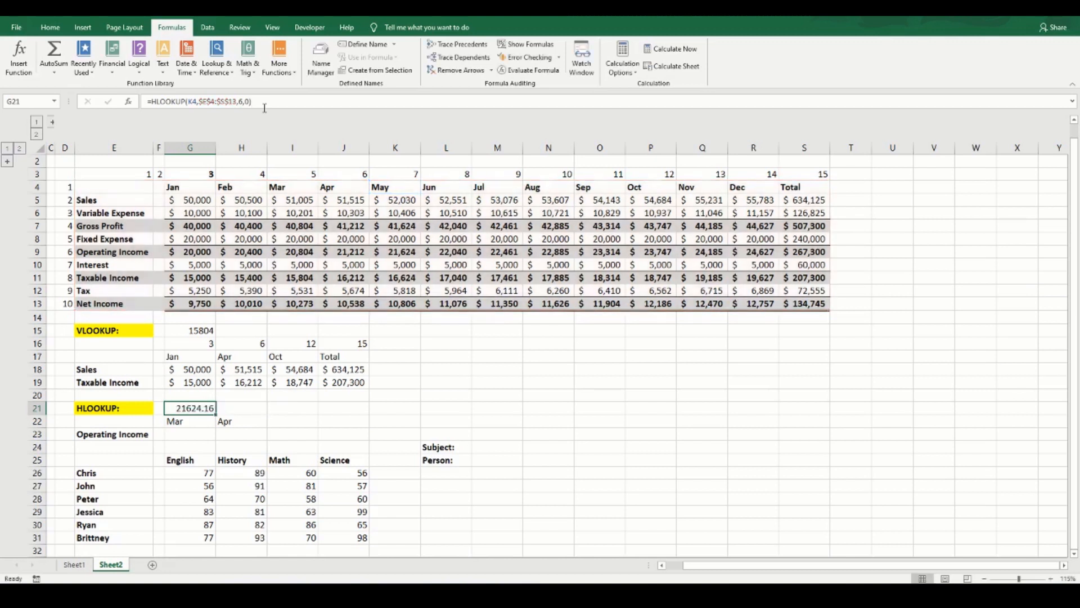
click(398, 253)
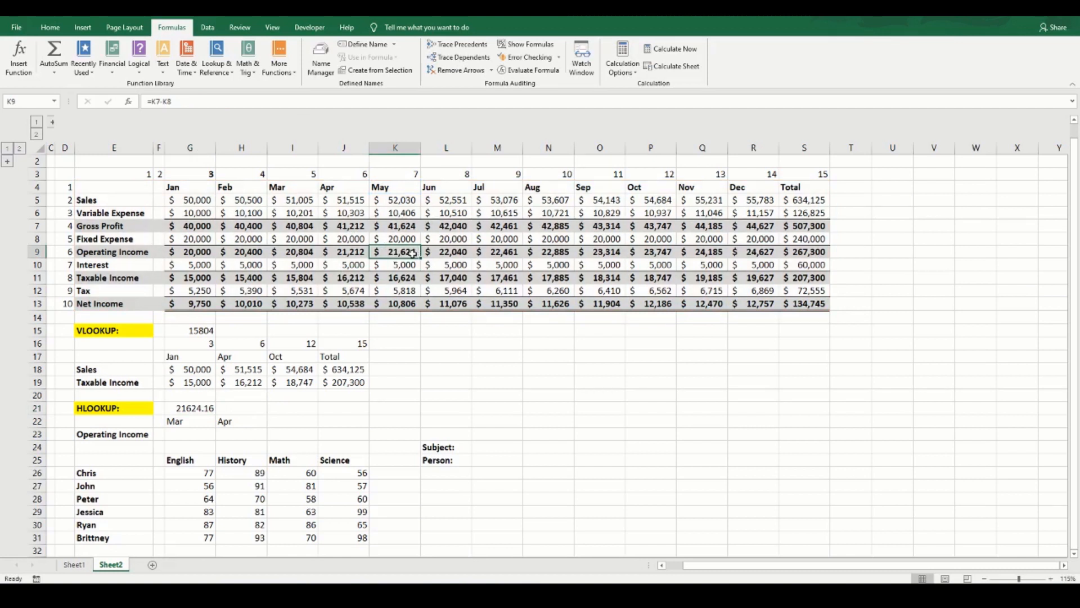
click(192, 408)
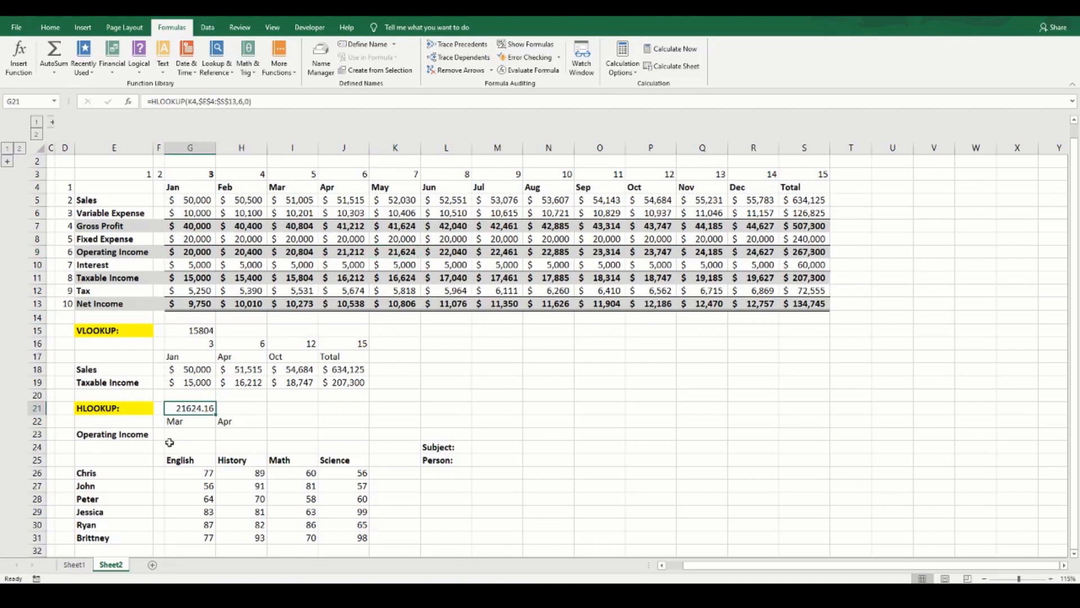
Step: Copy the HLOOKUP formula text from G21 into G23, the Operating Income row under Mar
click(198, 435)
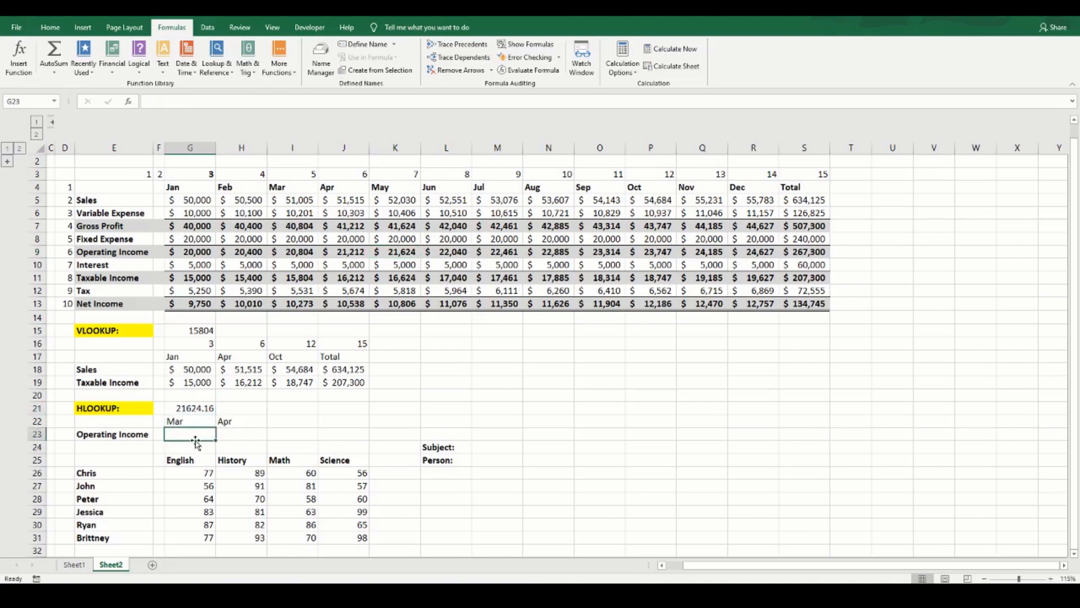
double_click(202, 408)
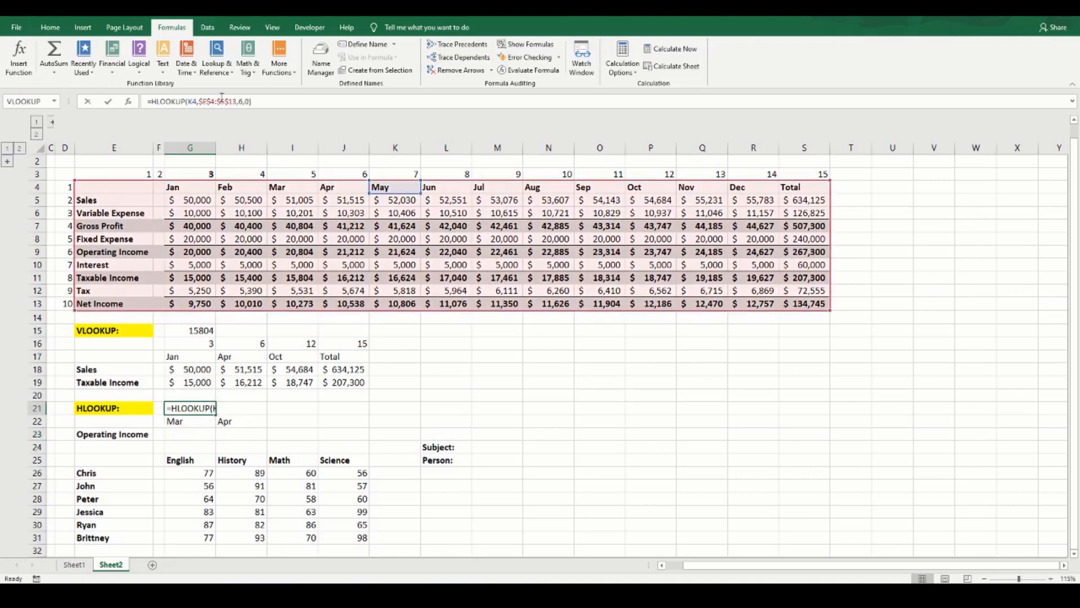
click(194, 434)
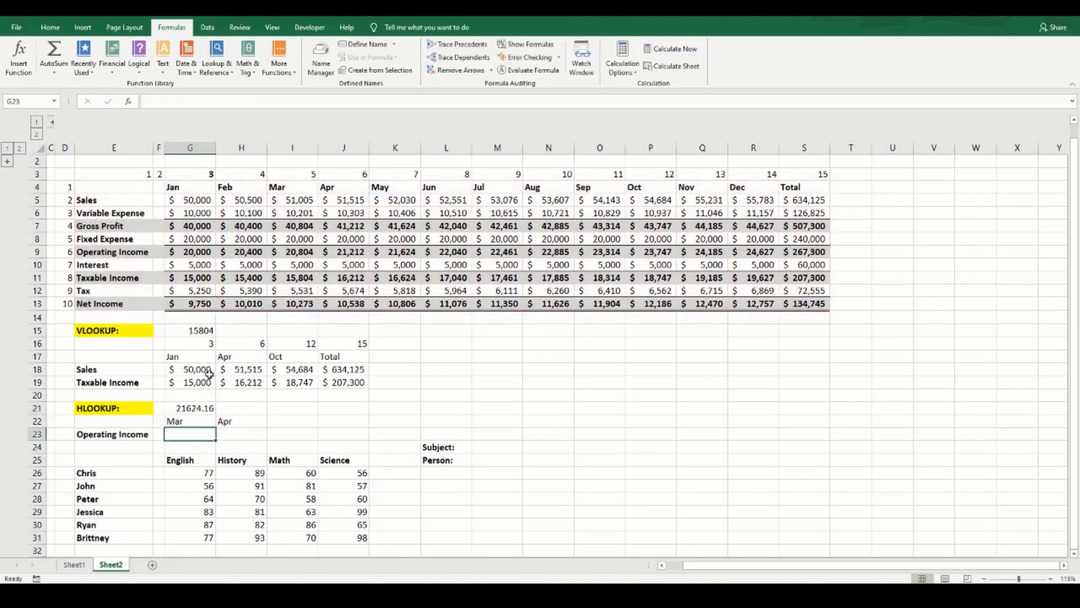
click(199, 103)
text(=HLOOKUP(K4,$E$4:$S$13,6,0))
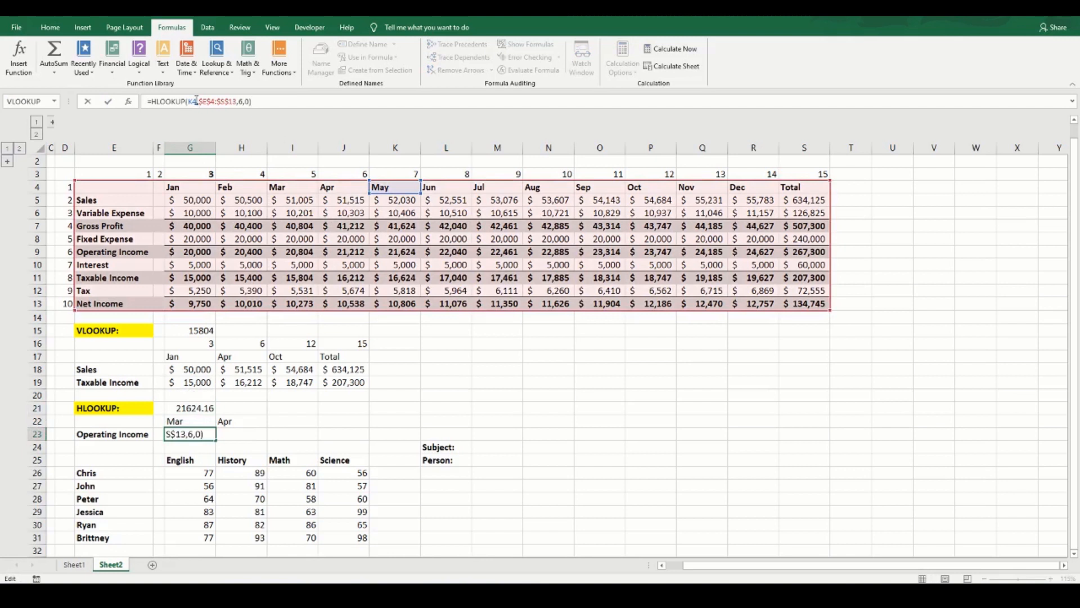
Step: Replace the K4 lookup value in G23's formula with the row-locked reference G$22
double_click(191, 102)
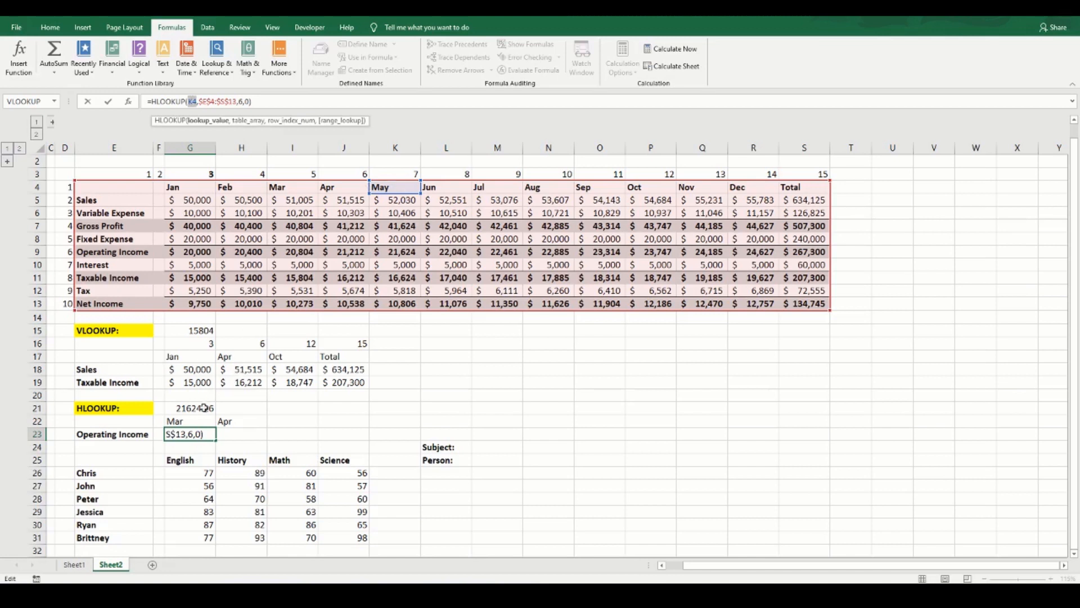
click(184, 421)
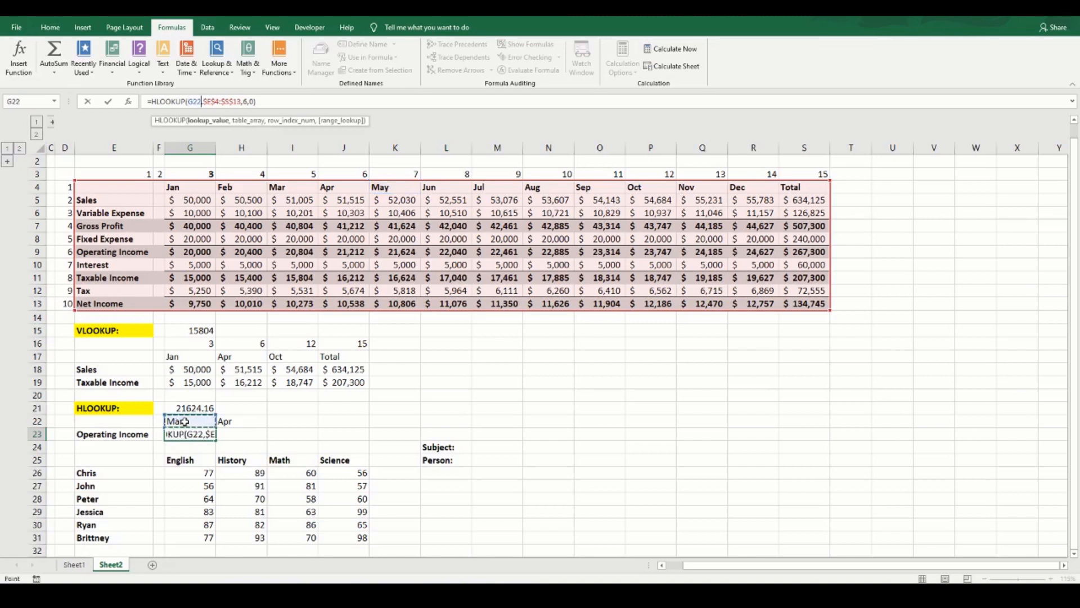
key(F4)
key(F4)
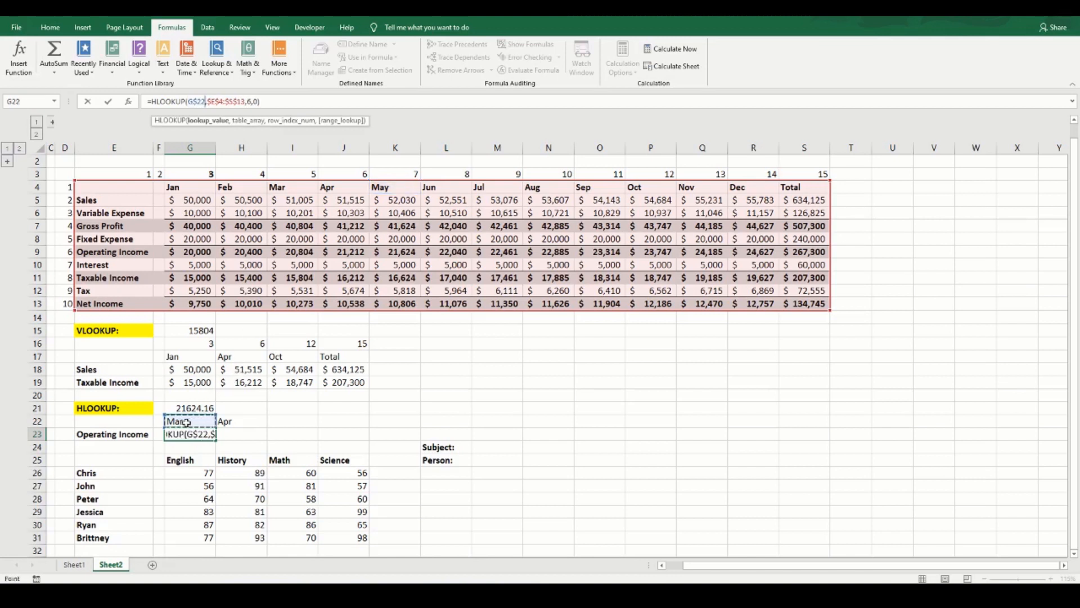
Step: Change the row index in G23's HLOOKUP to 9 and enter the formula
click(251, 121)
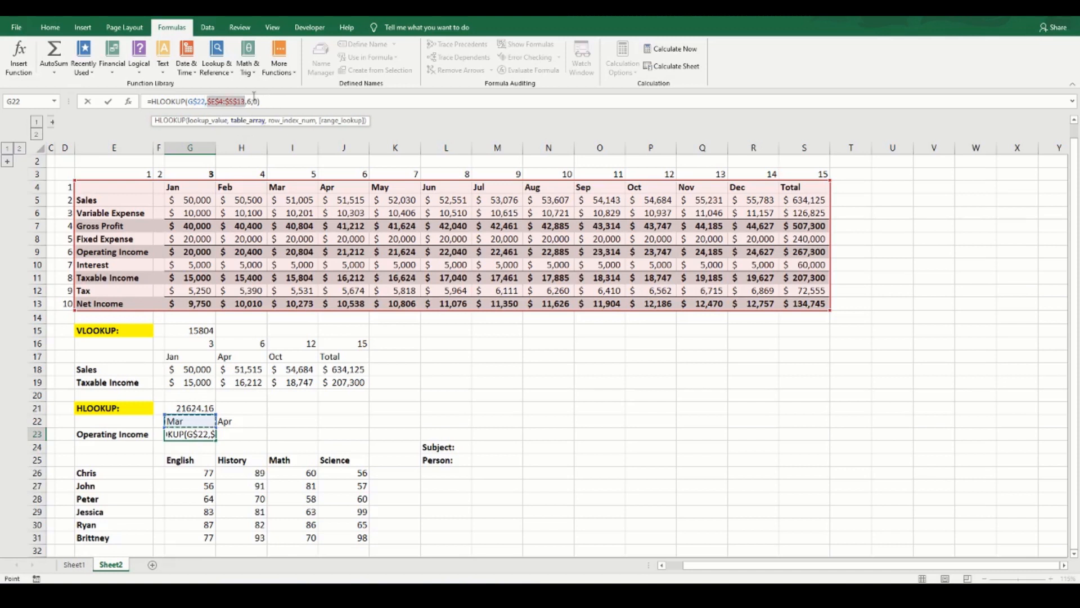
click(249, 101)
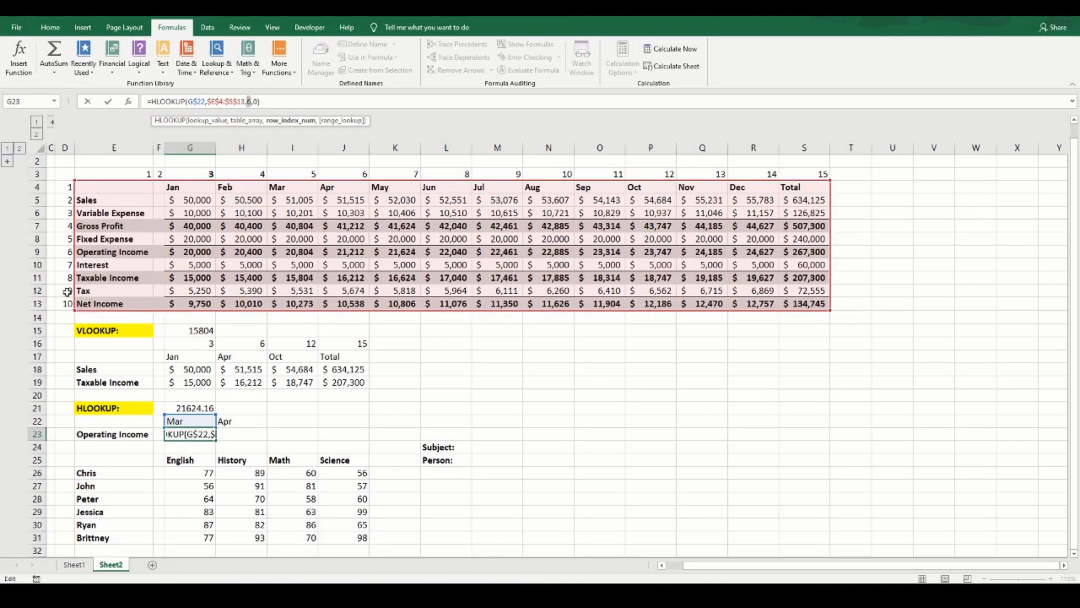
text(9)
key(ctrl+Return)
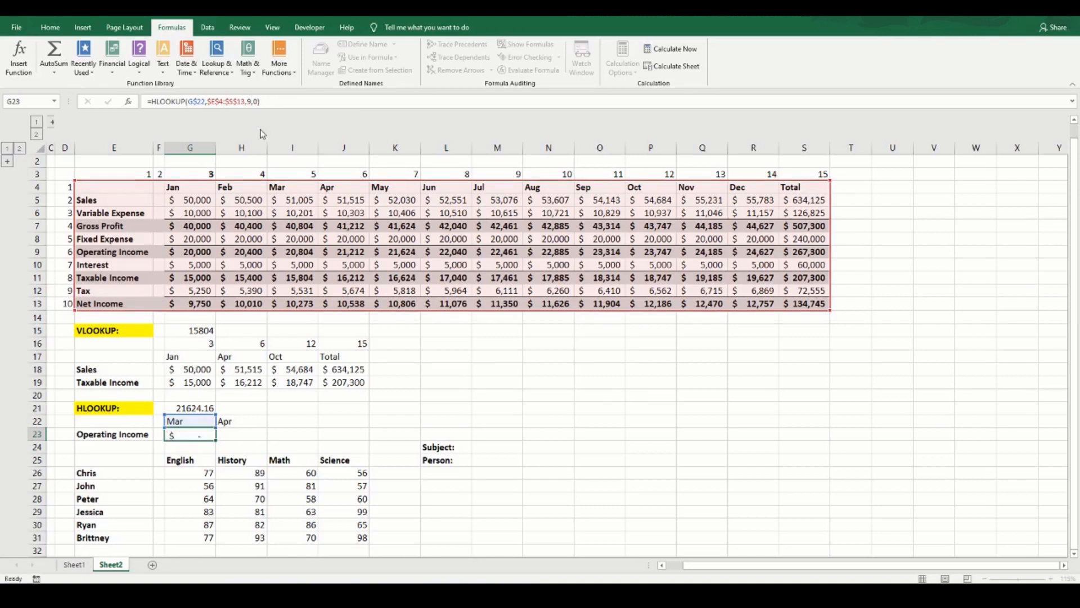
Step: Replace the Operating Income label in E23 with "Tax"
key(Left)
key(Left)
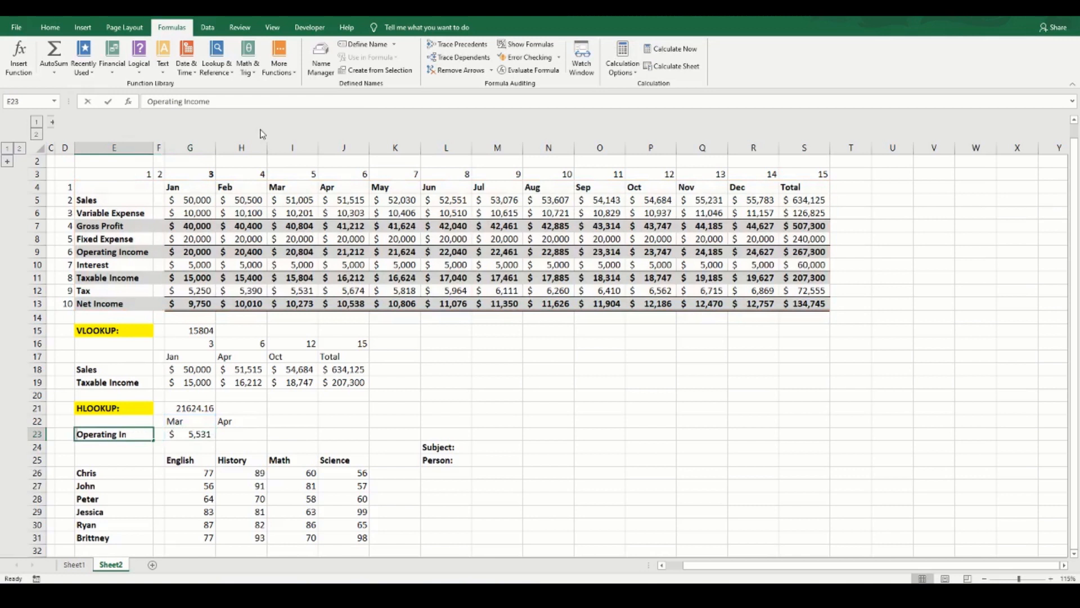
text(Tax)
key(Return)
Step: Copy the G23 formula to H23 under Apr and check it against the income statement's April Tax cell
key(Right)
key(Up)
key(Right)
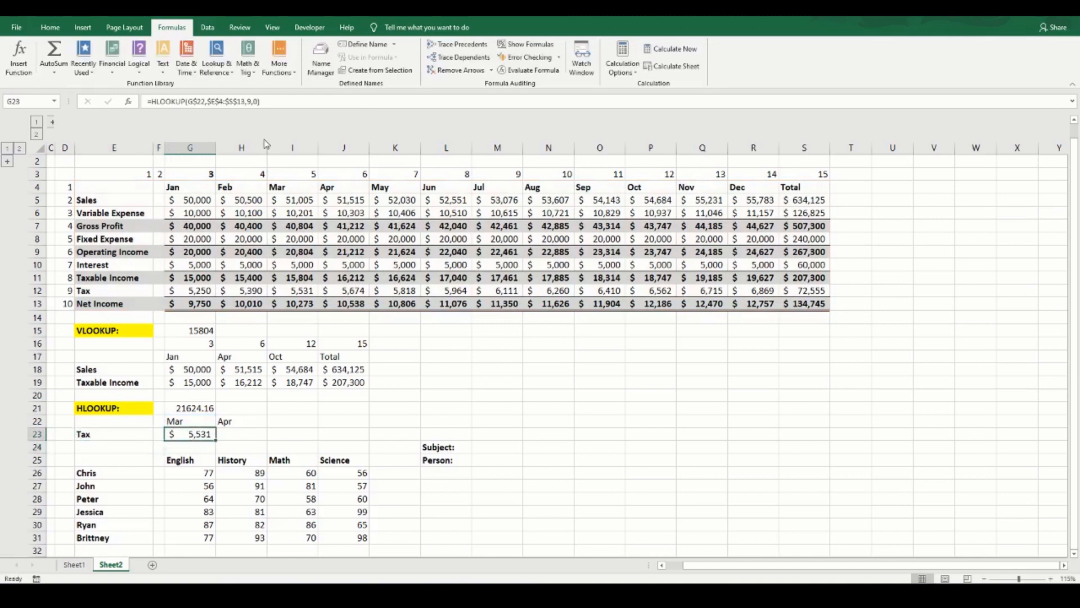
key(ctrl+c)
click(234, 437)
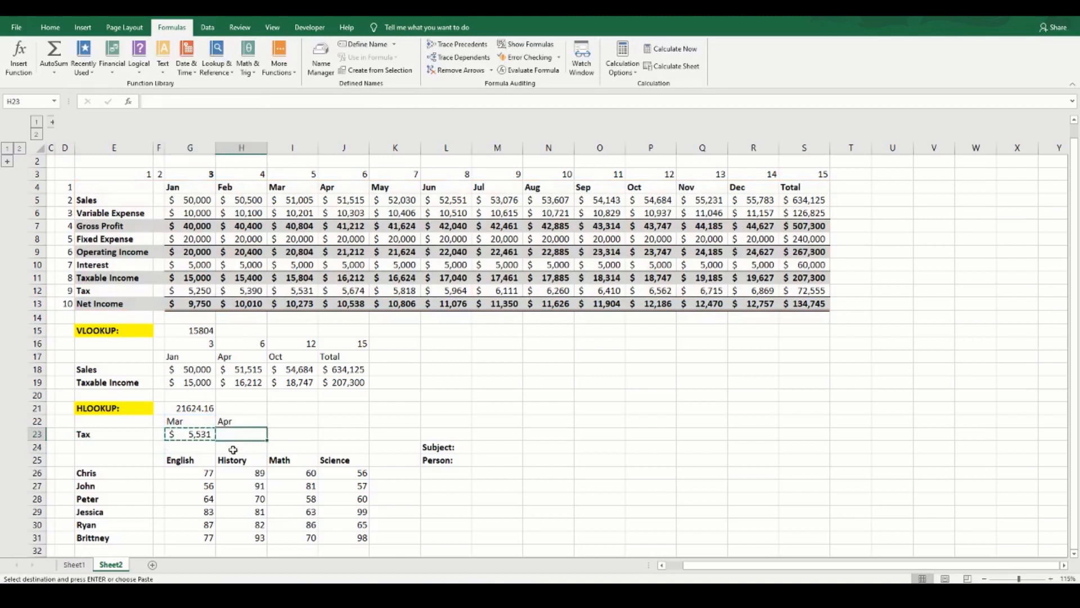
key(ctrl+v)
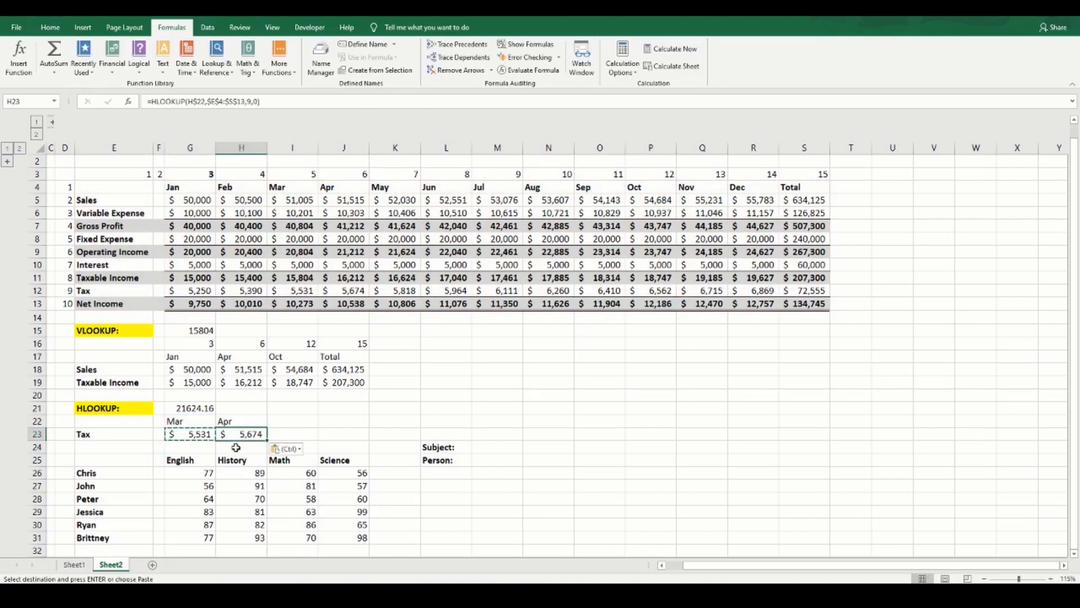
click(363, 289)
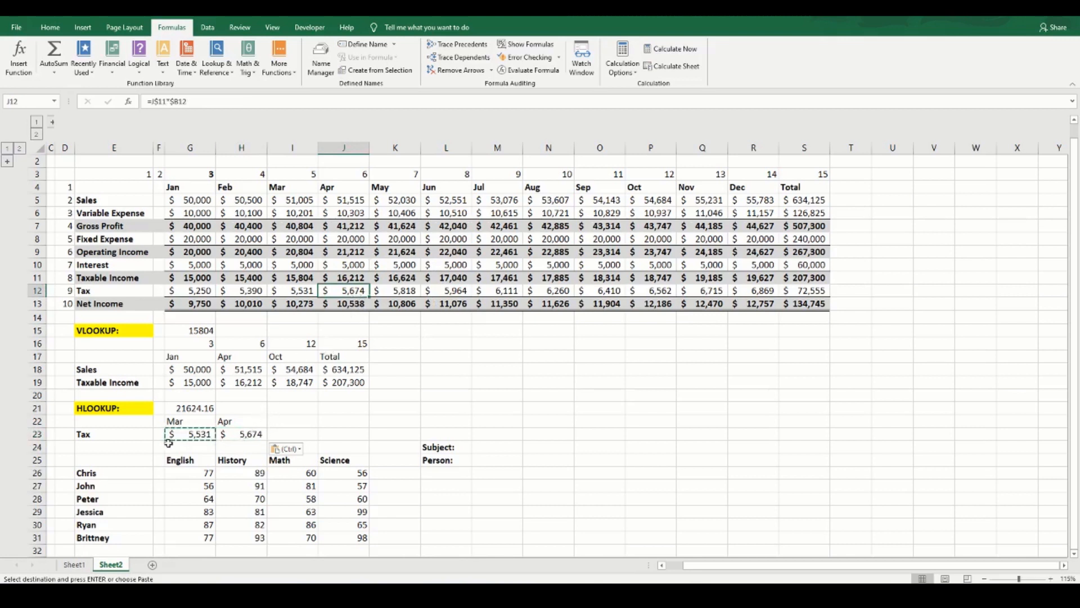
Step: Enter "Math" as the Subject in M24 and the third listed student's name as the Person in M25
click(191, 434)
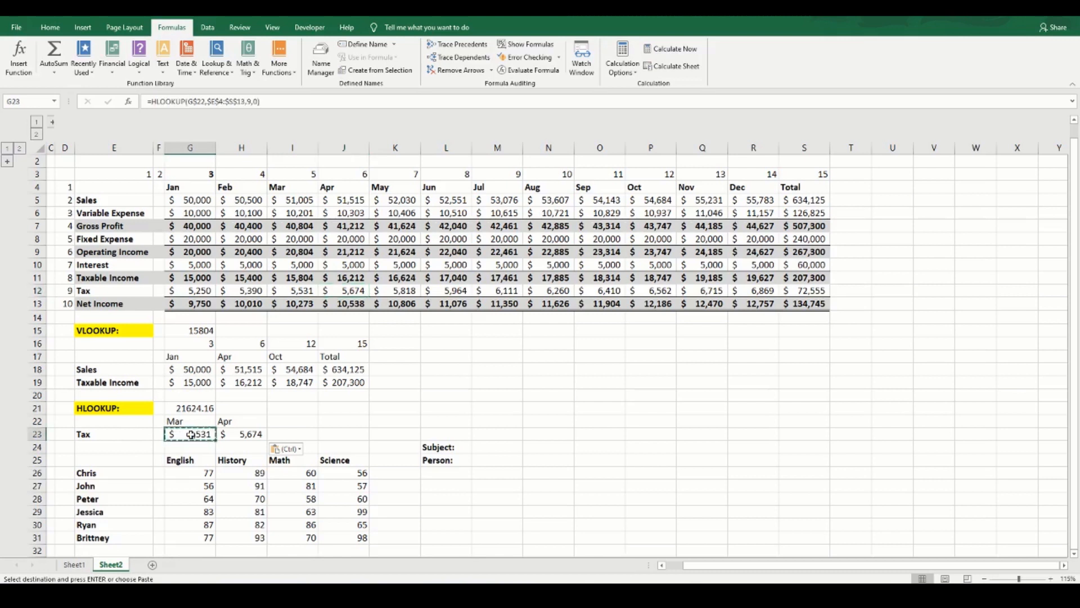
click(485, 449)
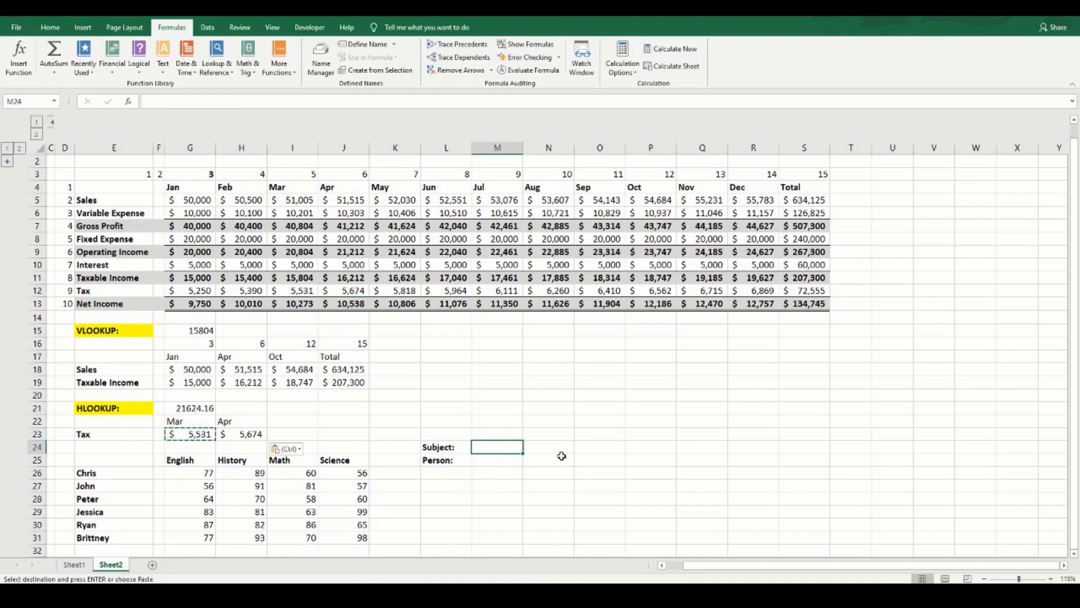
text(Math)
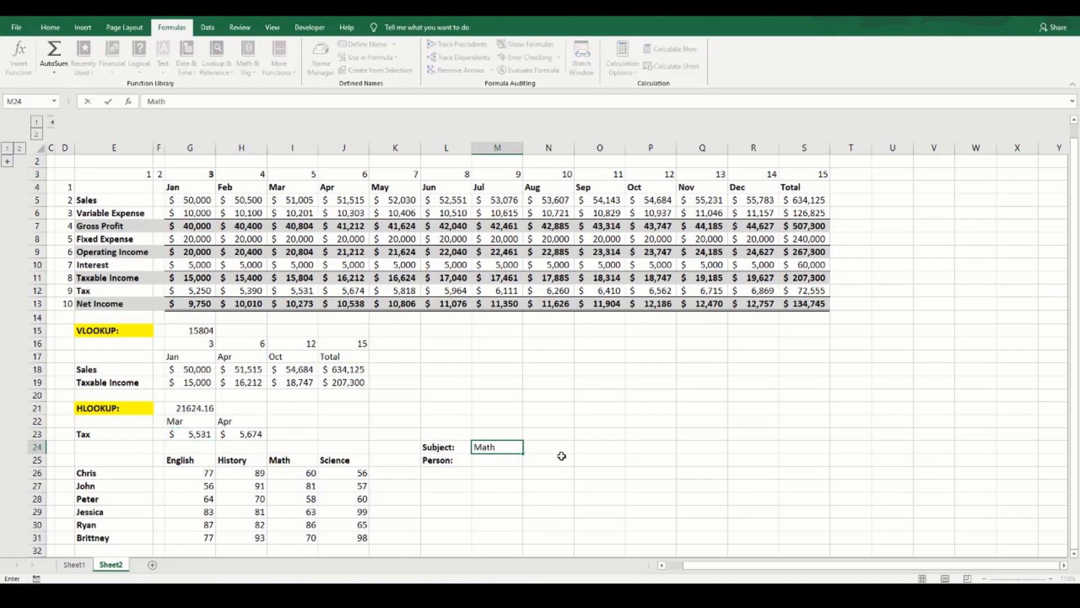
key(Return)
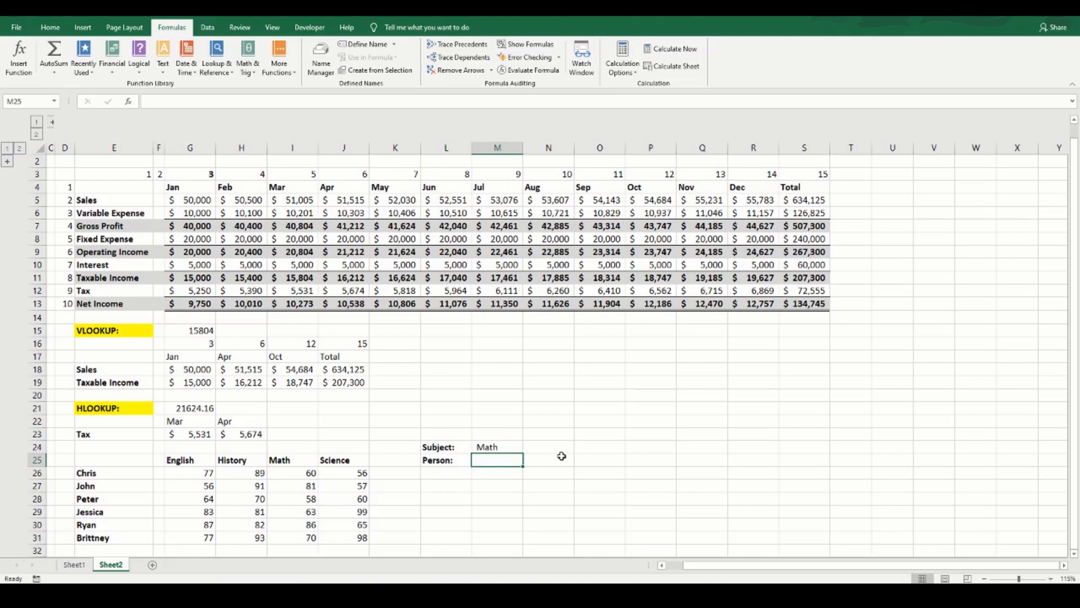
text(Pet)
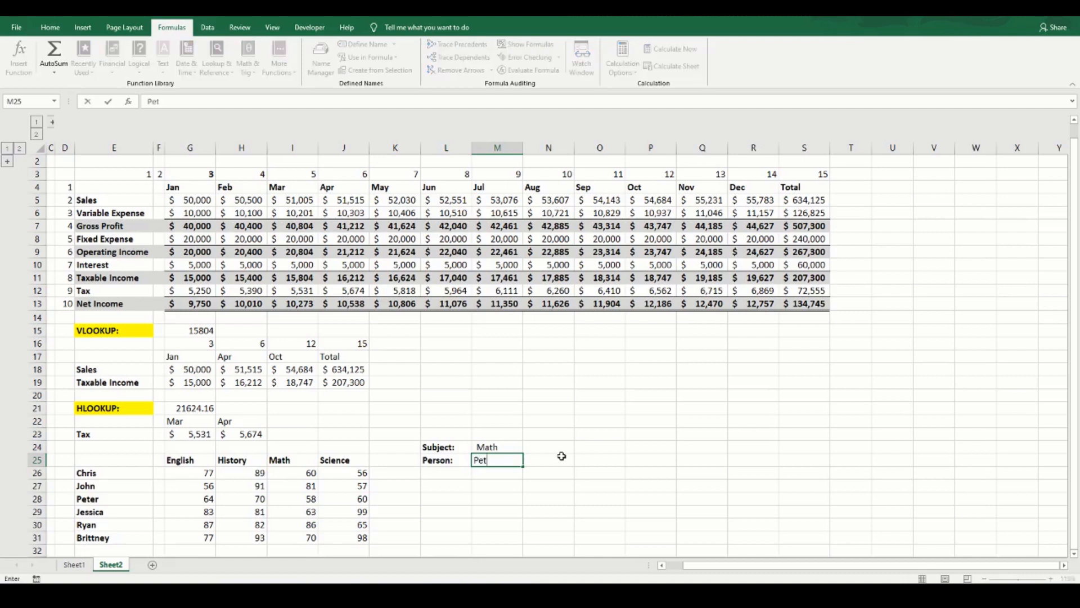
text(er)
key(Return)
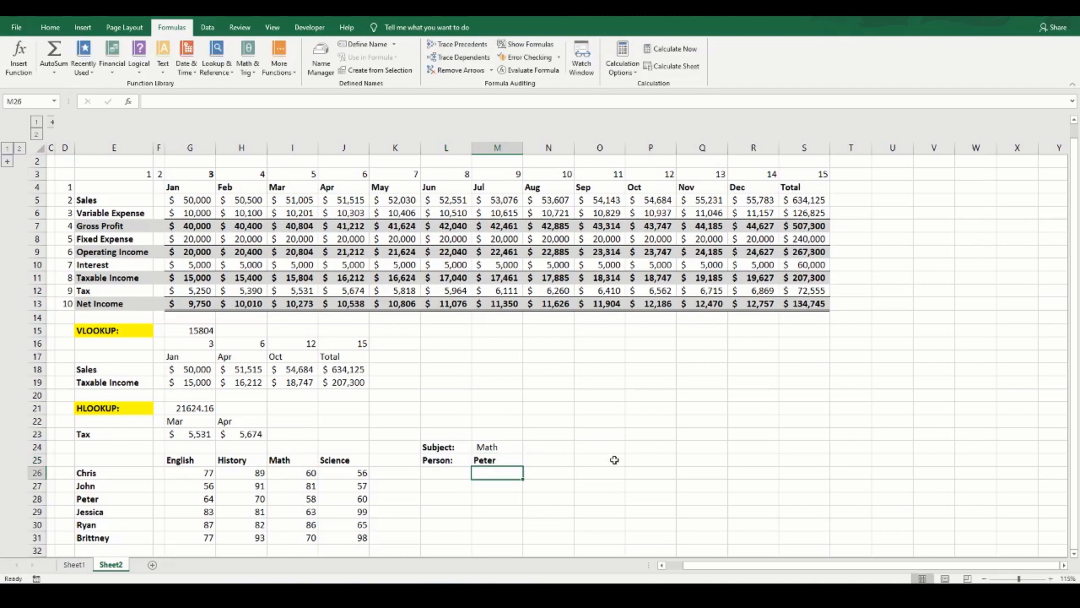
Step: Remove the bold formatting from the student name in M25
click(498, 462)
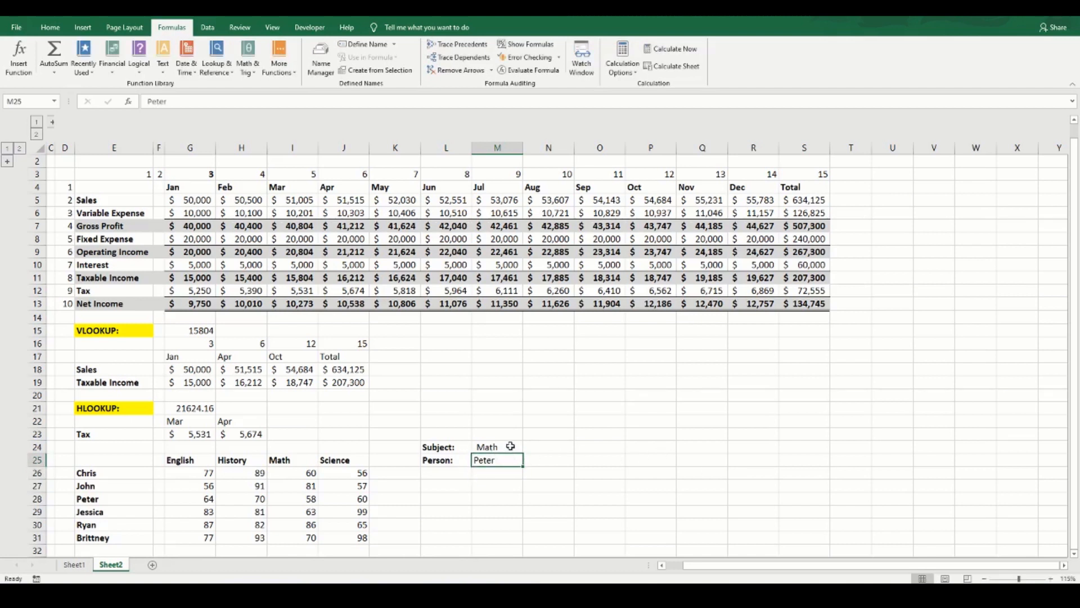
click(517, 447)
click(546, 446)
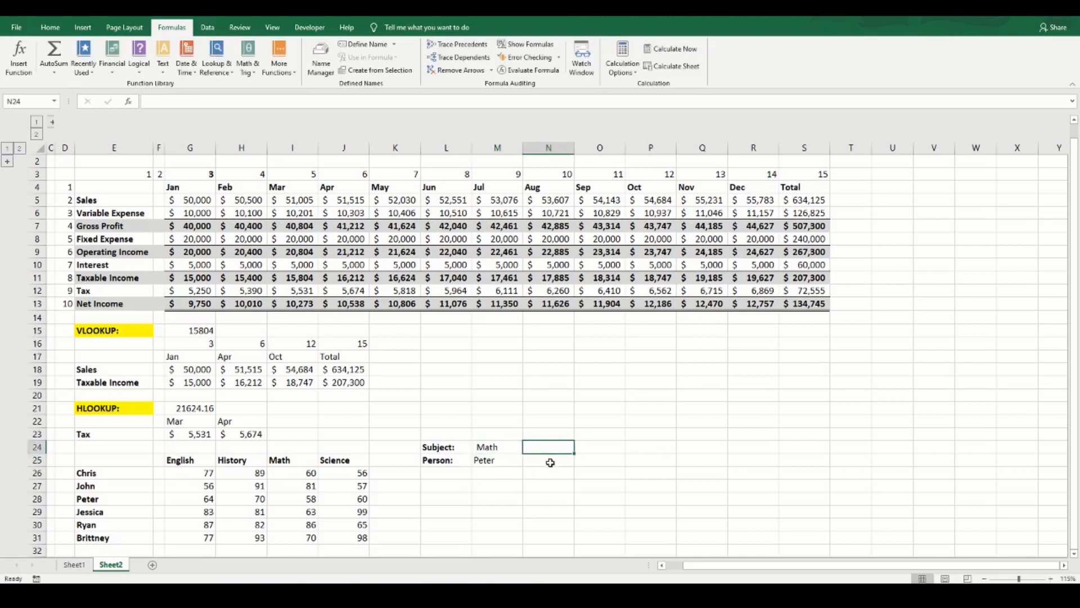
Step: Copy the formatting of the Person entry in M25 onto the Math entry in M24
click(488, 463)
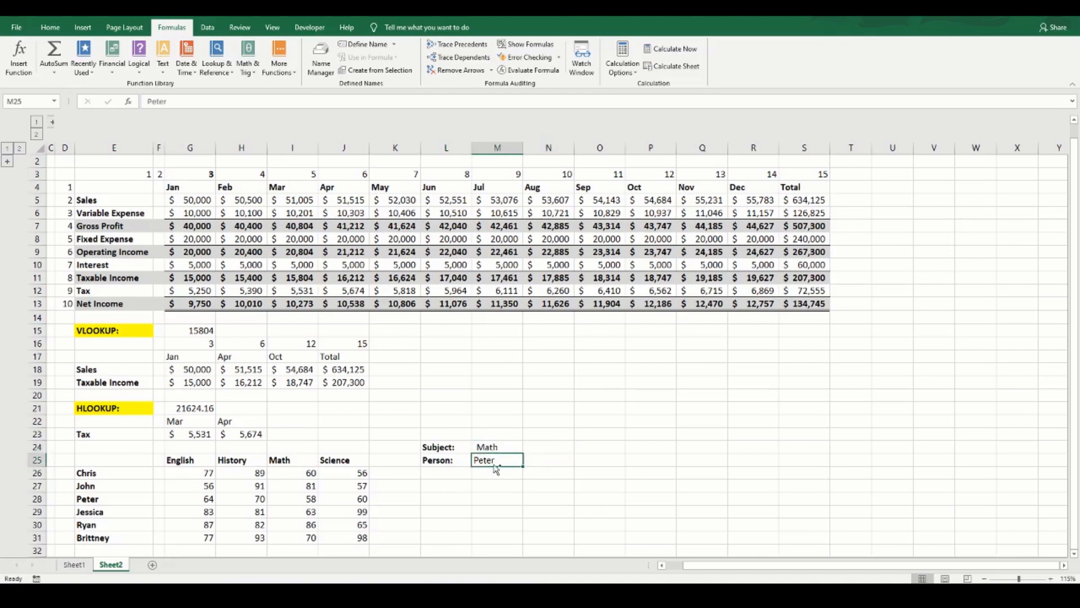
key(ctrl+c)
click(504, 448)
key(alt)
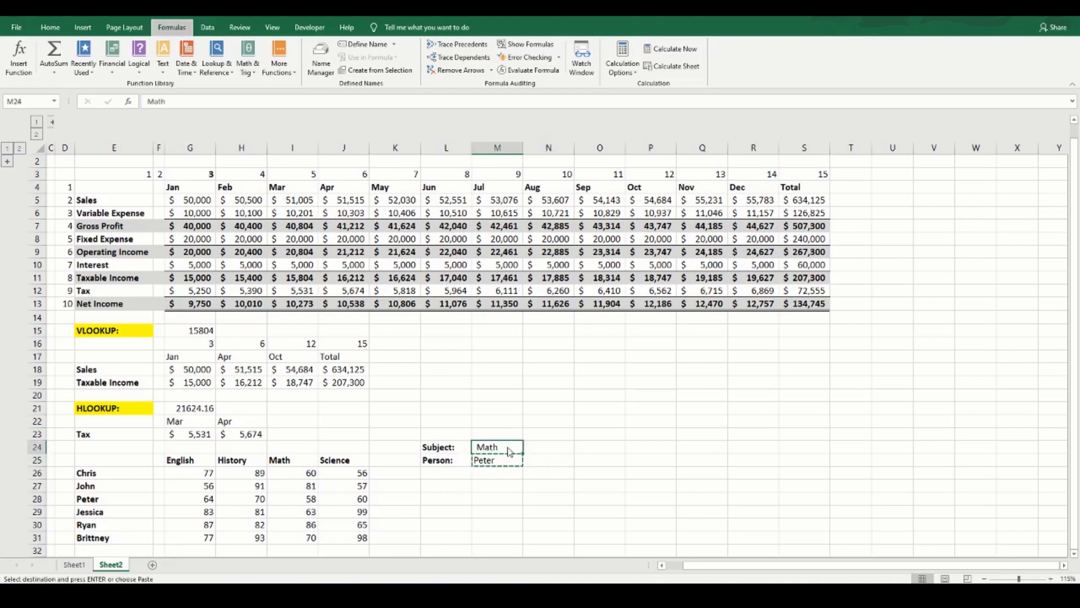
key(e)
key(s)
key(t)
key(Return)
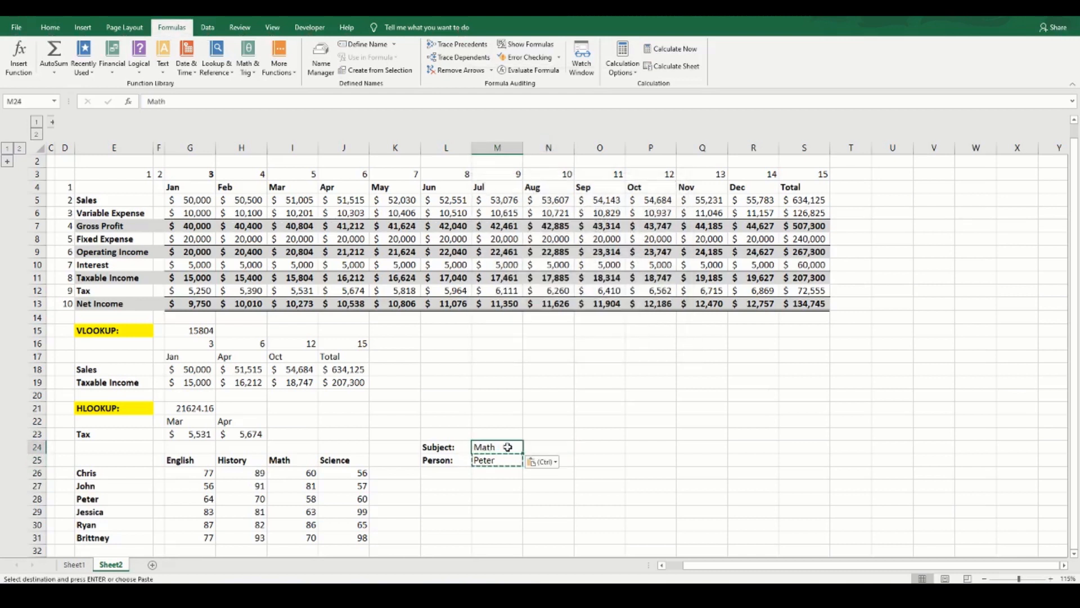
click(543, 443)
key(Escape)
click(508, 445)
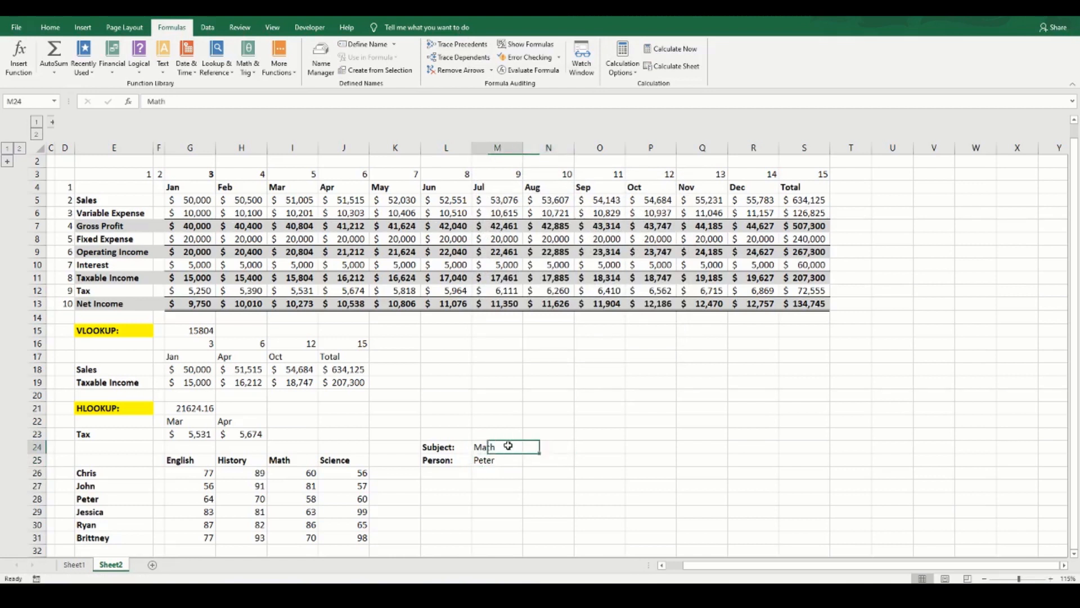
Step: Start a VLOOKUP in O24 with M25 as the lookup value and the absolute range $E$25:$J$31 as the table array
click(540, 449)
key(Right)
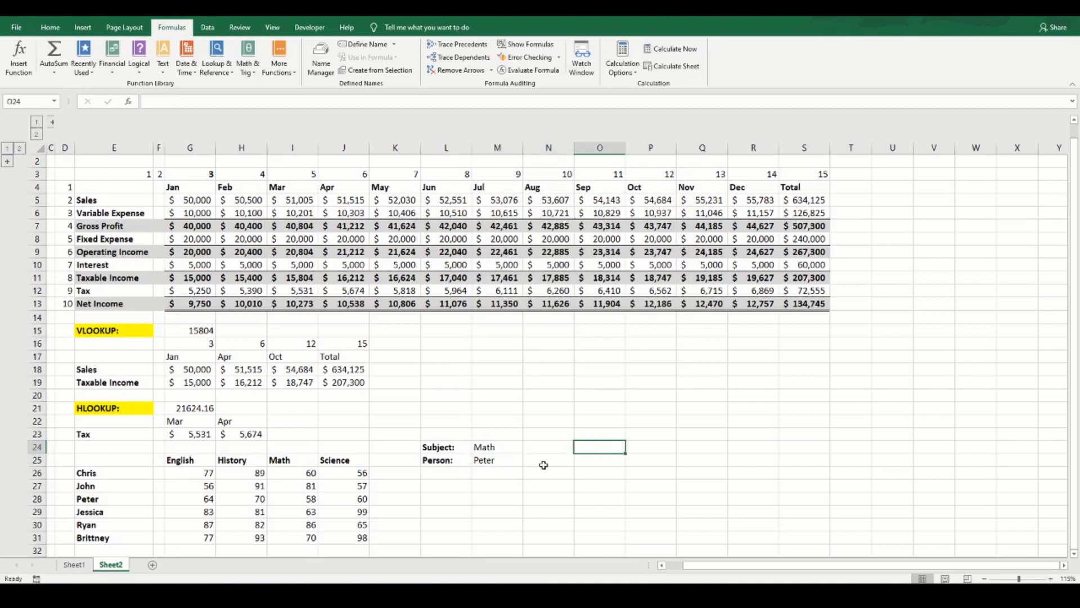
text(=VLOOKUP()
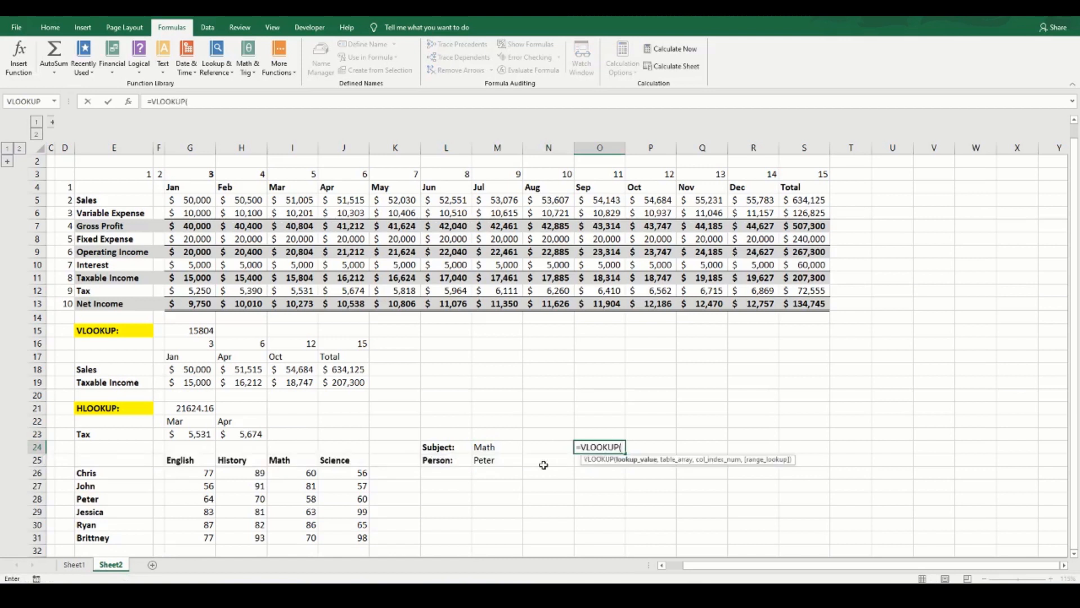
click(491, 466)
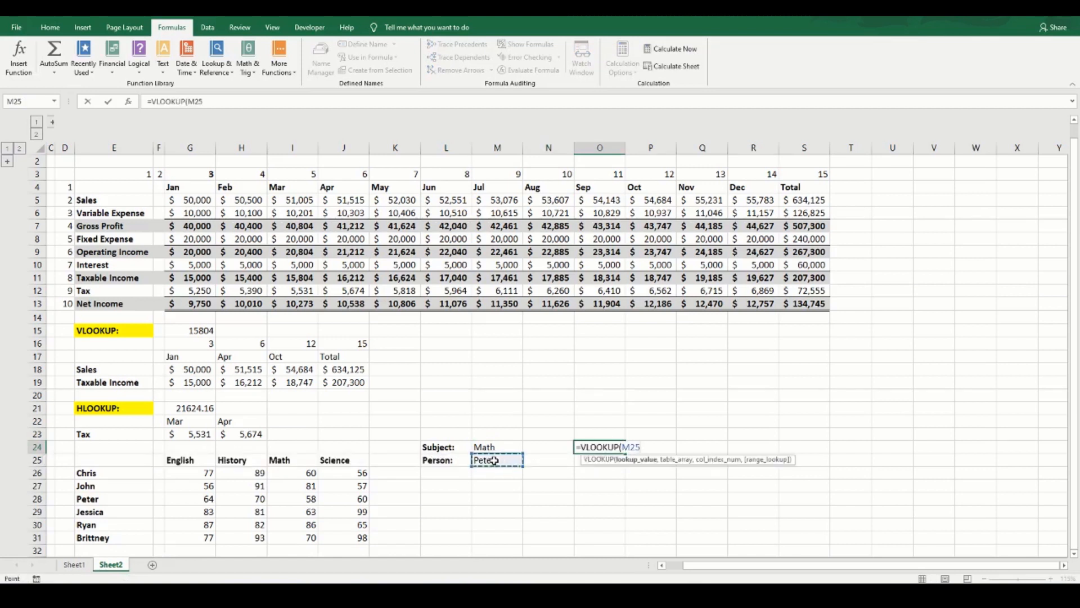
text(,)
drag(114, 466, 350, 536)
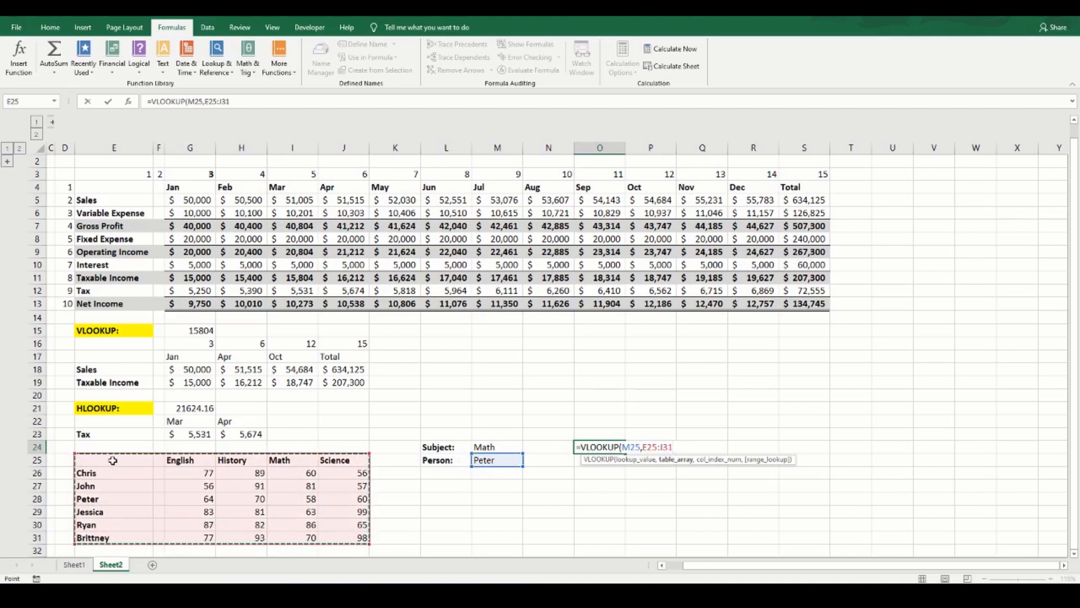
drag(111, 474, 354, 536)
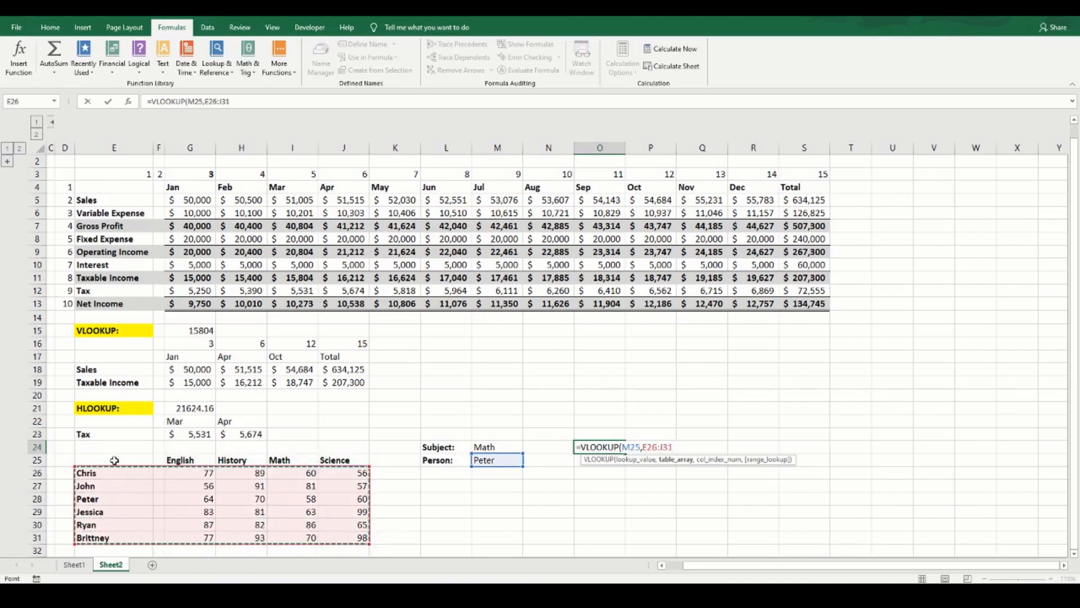
drag(116, 459, 339, 538)
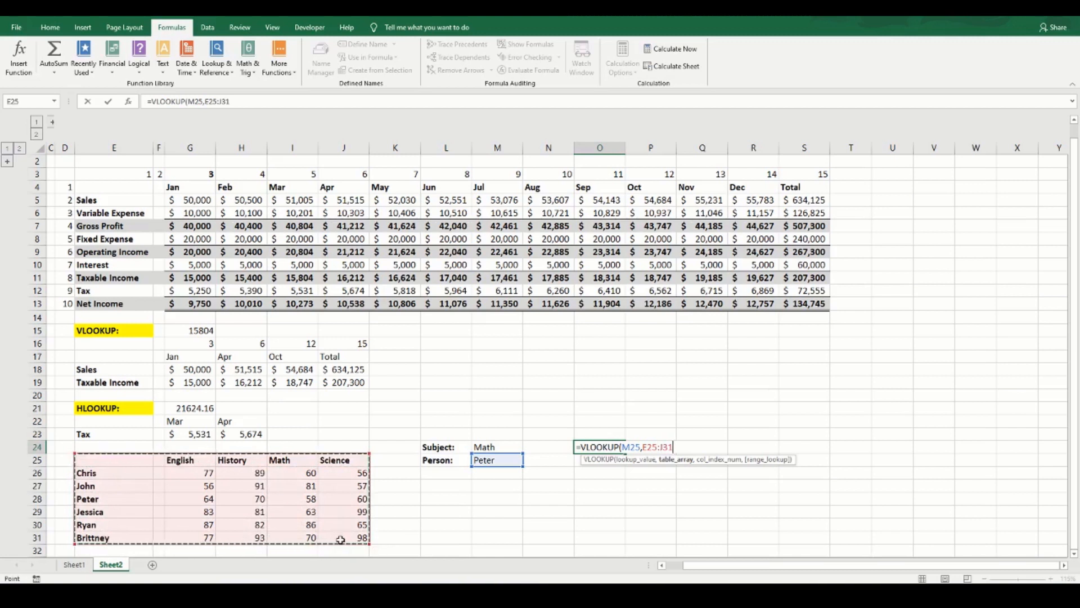
key(F4)
Step: Complete O24's VLOOKUP with column index 5 and FALSE for an exact match, and enter the formula
text(,5)
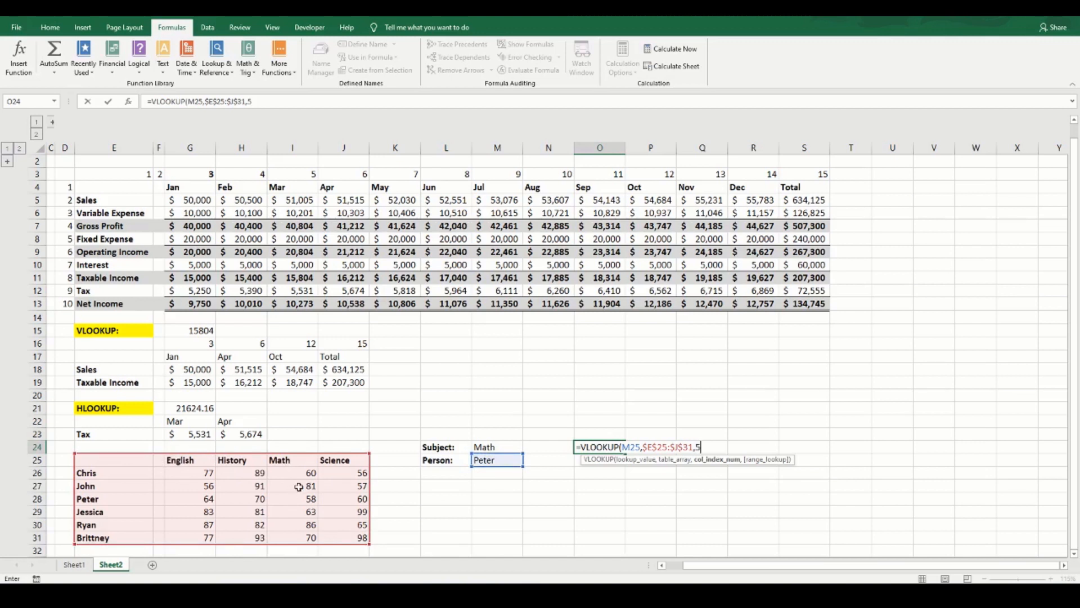
text(,)
text(false))
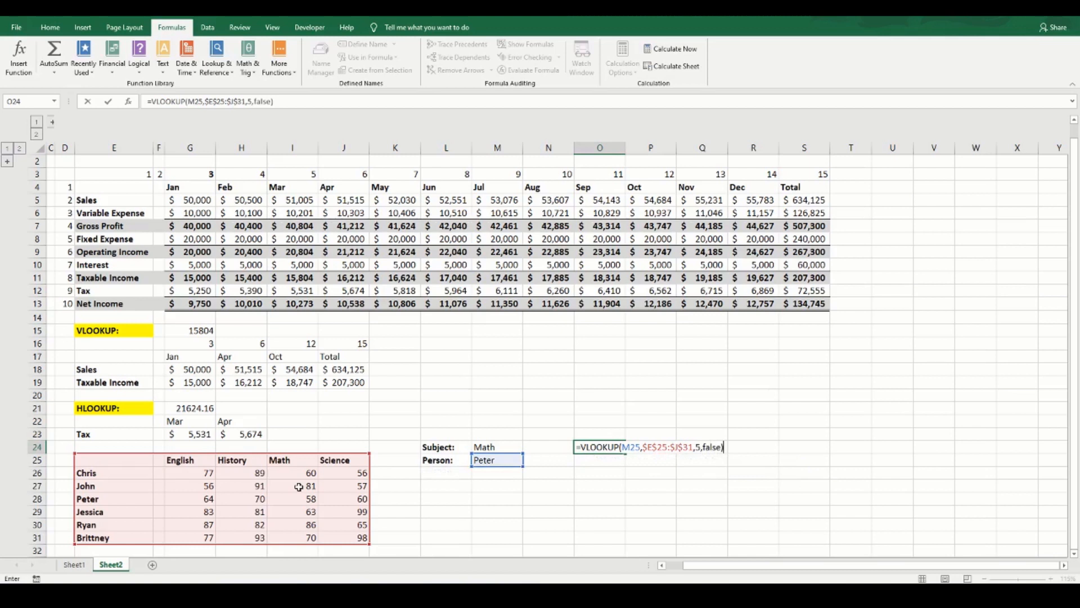
key(ctrl+Return)
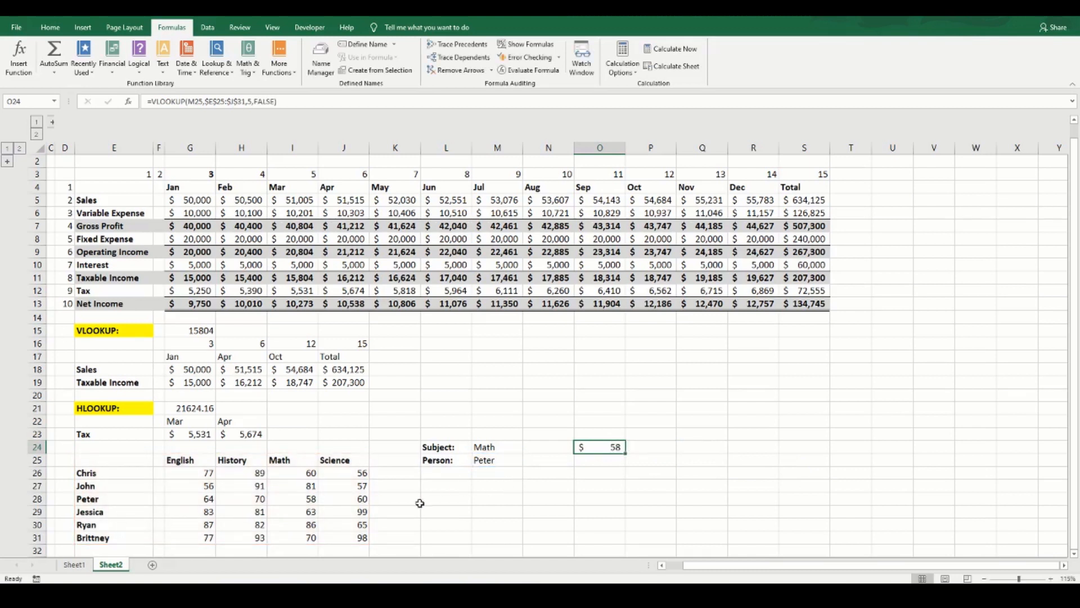
Step: Copy the format of the plain score in J28 onto O24 without changing its VLOOKUP formula
click(344, 499)
key(ctrl+c)
click(589, 446)
key(ctrl+alt+v)
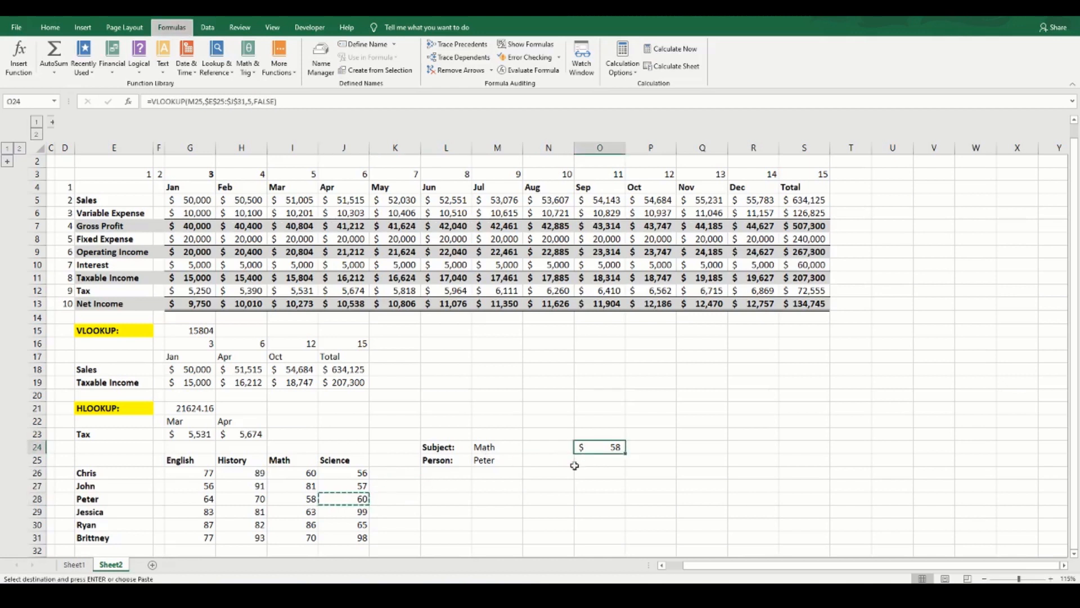
key(t)
key(Return)
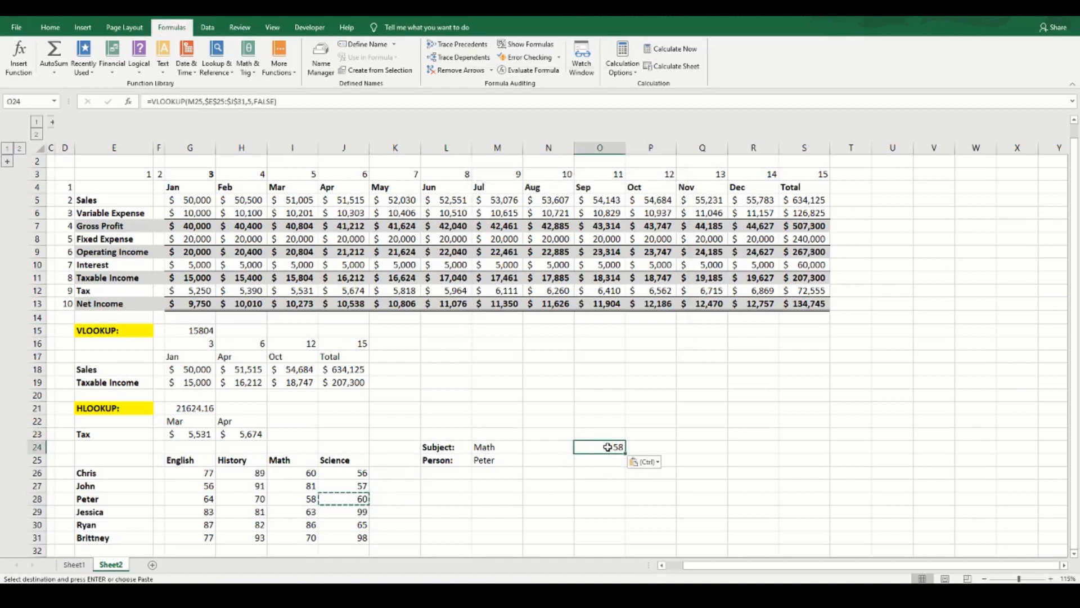
click(304, 498)
key(Escape)
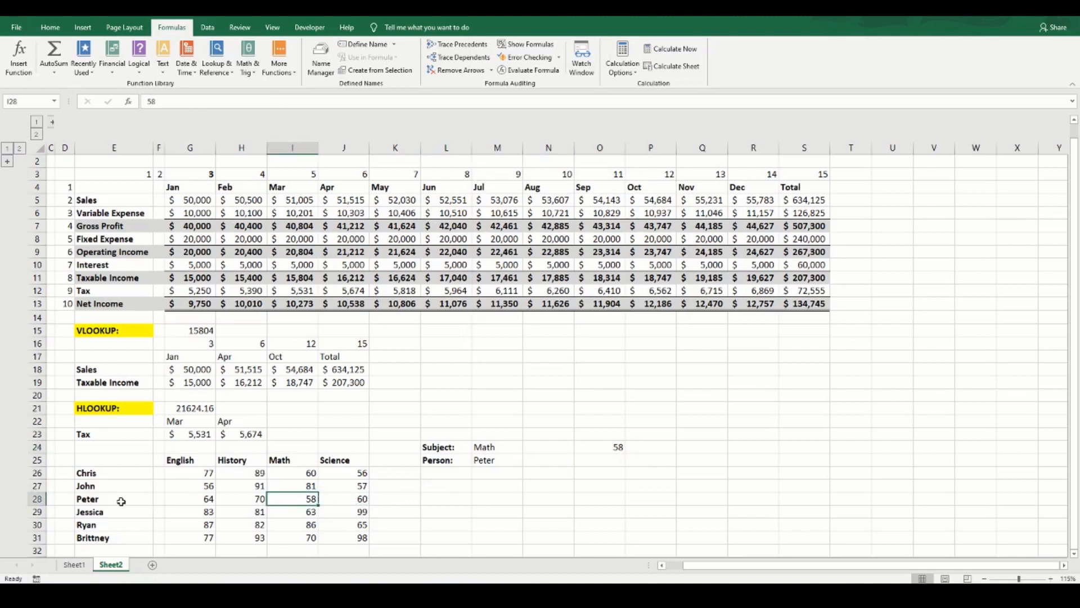
Step: Trace row 28 and the Math column to their intersection at I28 and make that score bold
drag(121, 499, 284, 497)
ctrl+drag(290, 460, 302, 499)
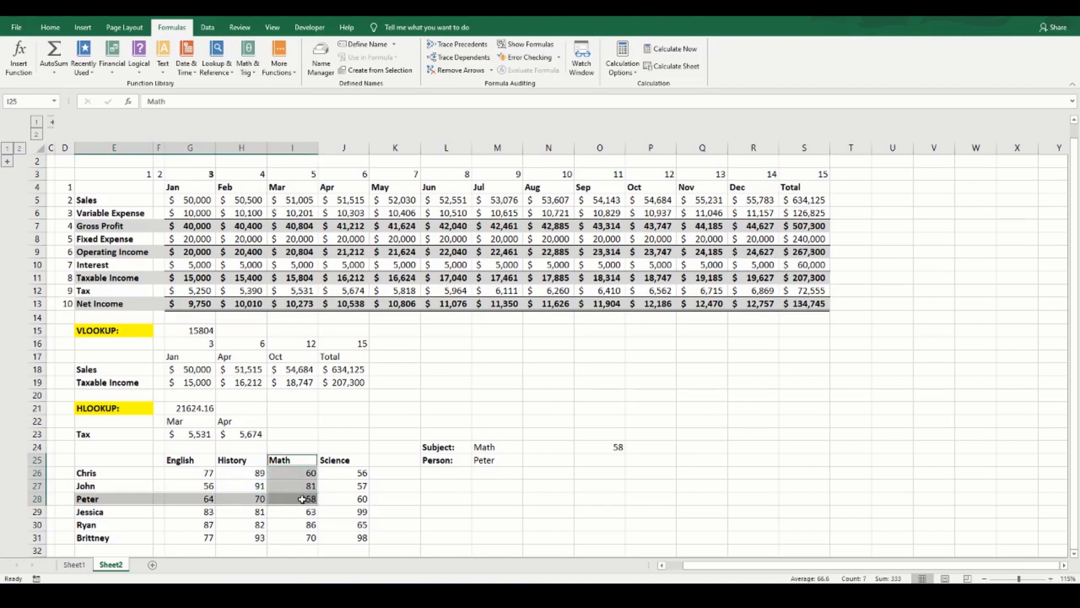
click(302, 499)
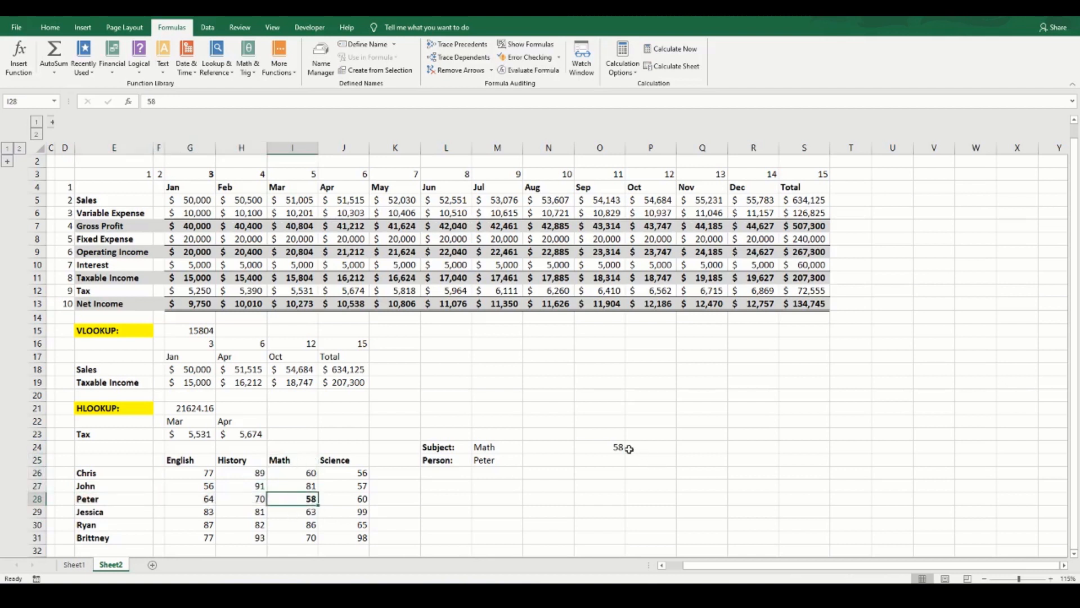
Step: Review the lookup value, table array and column index arguments of O24's VLOOKUP formula
click(620, 448)
click(199, 103)
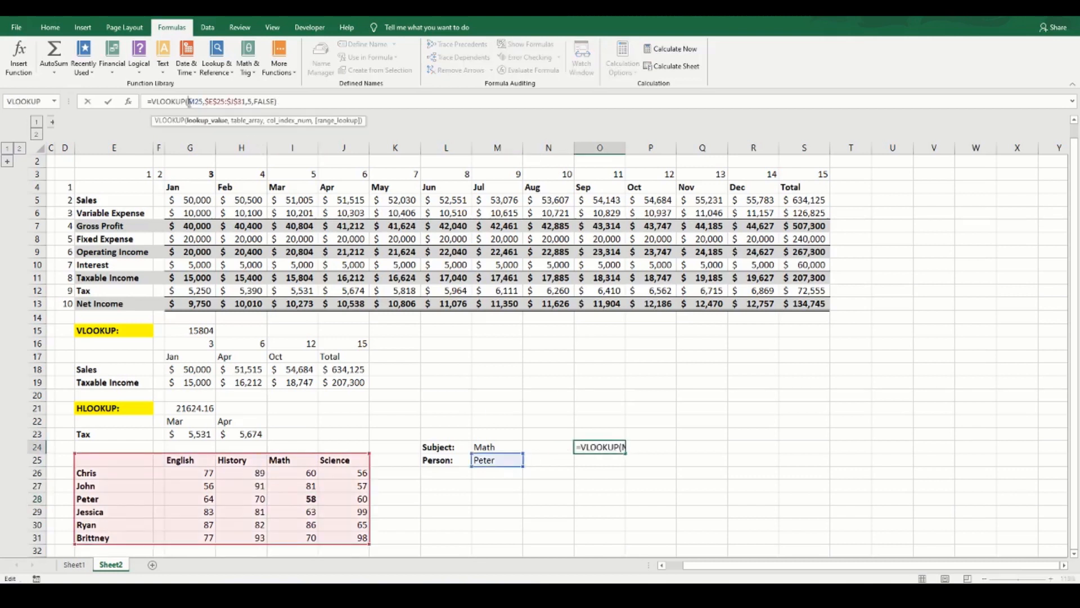
click(211, 125)
click(242, 120)
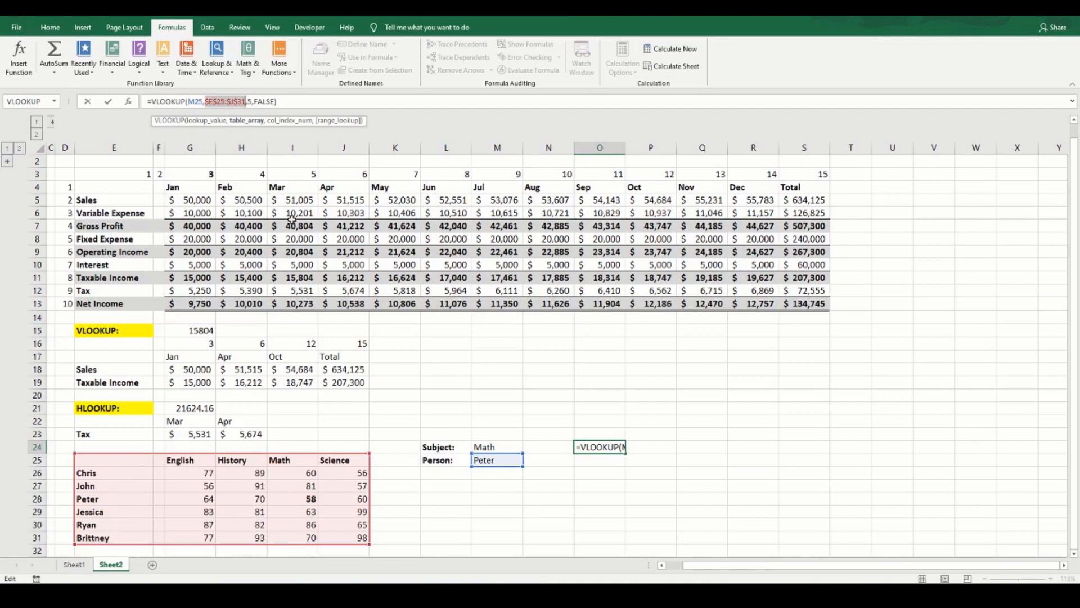
click(292, 121)
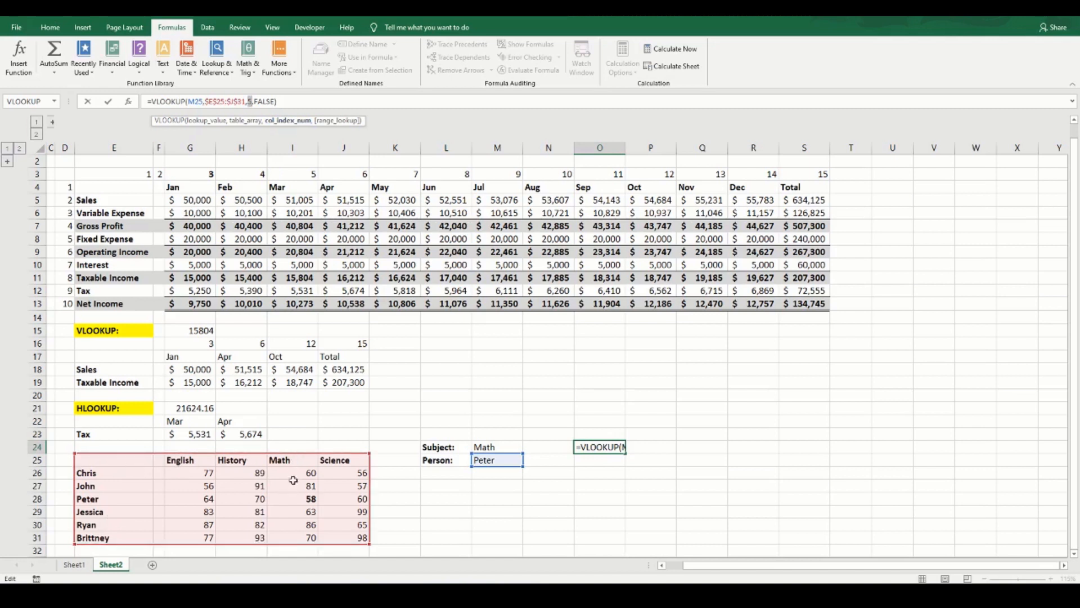
key(ctrl+Return)
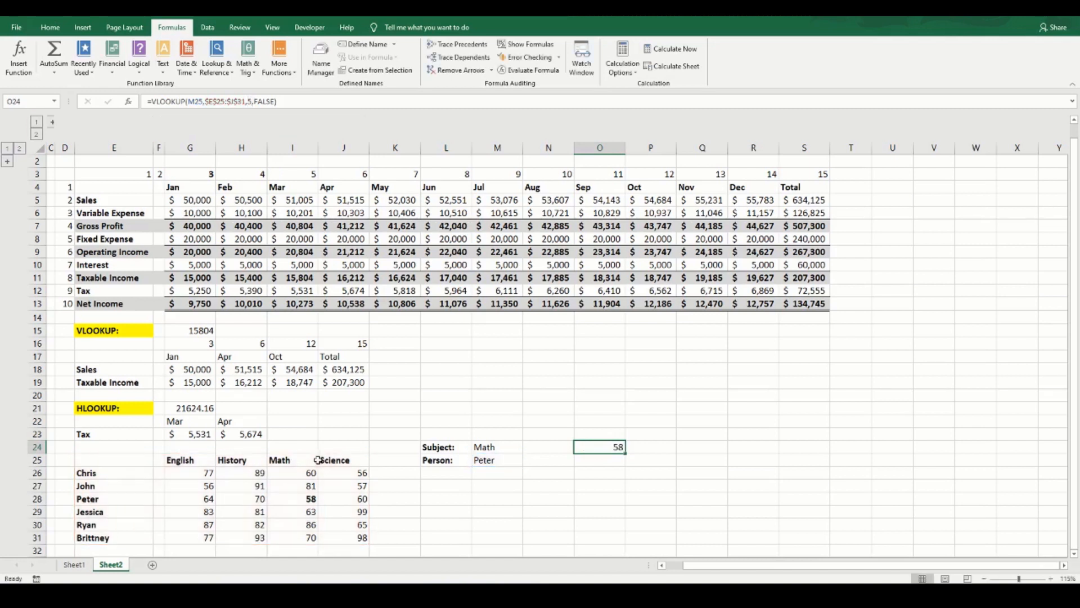